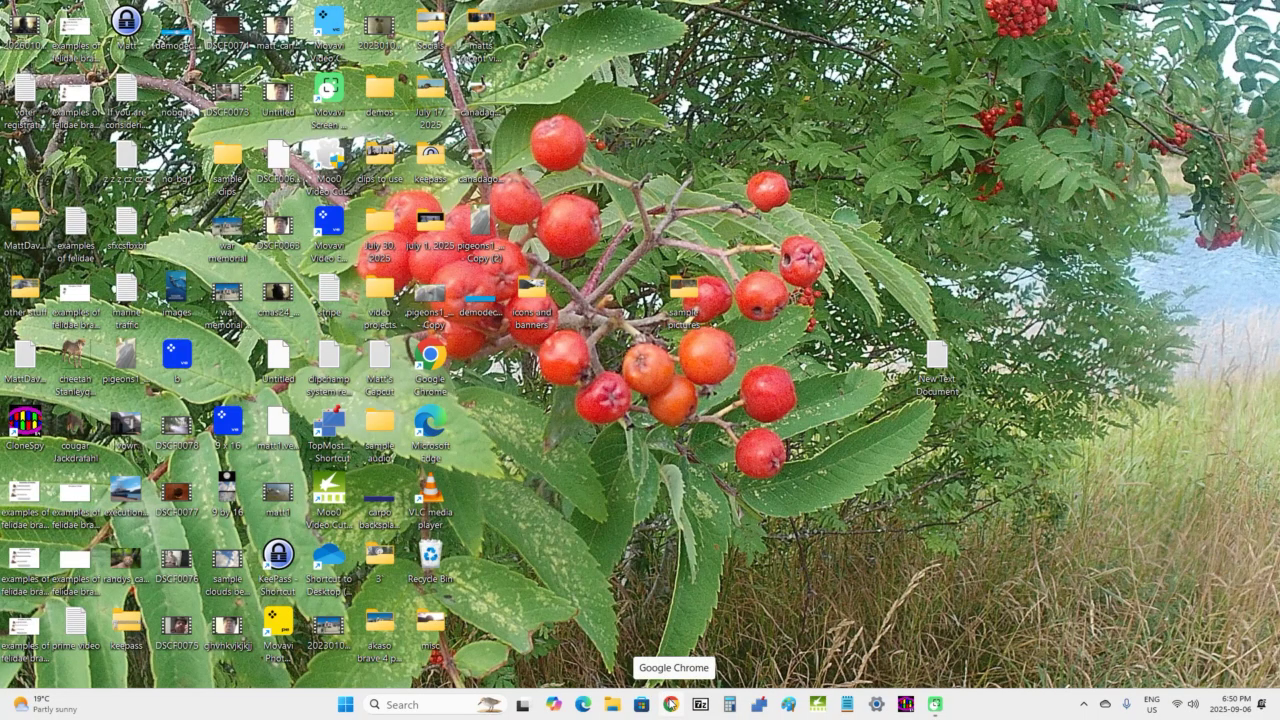
Step: Open Clipchamp in Chrome, sign in with the Microsoft account, and create a new video from scratch
{"action": "left_click", "coordinate": [671, 704]}
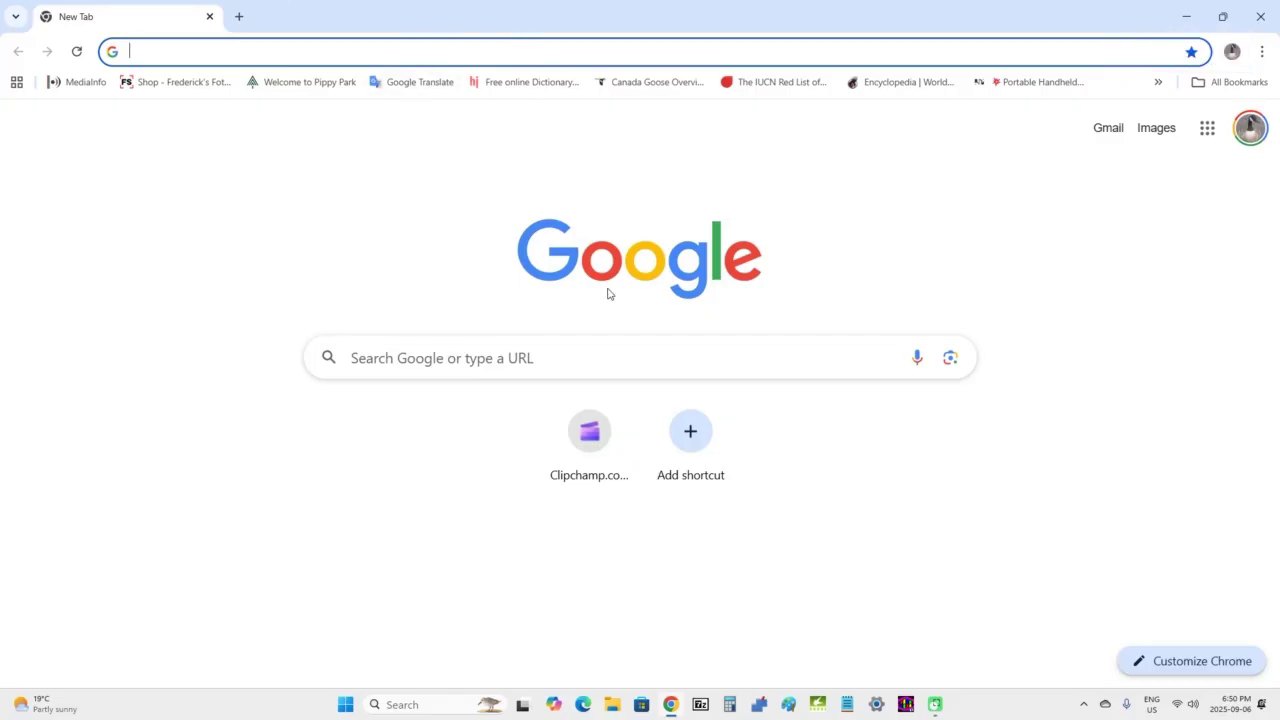
{"action": "left_click", "coordinate": [594, 455]}
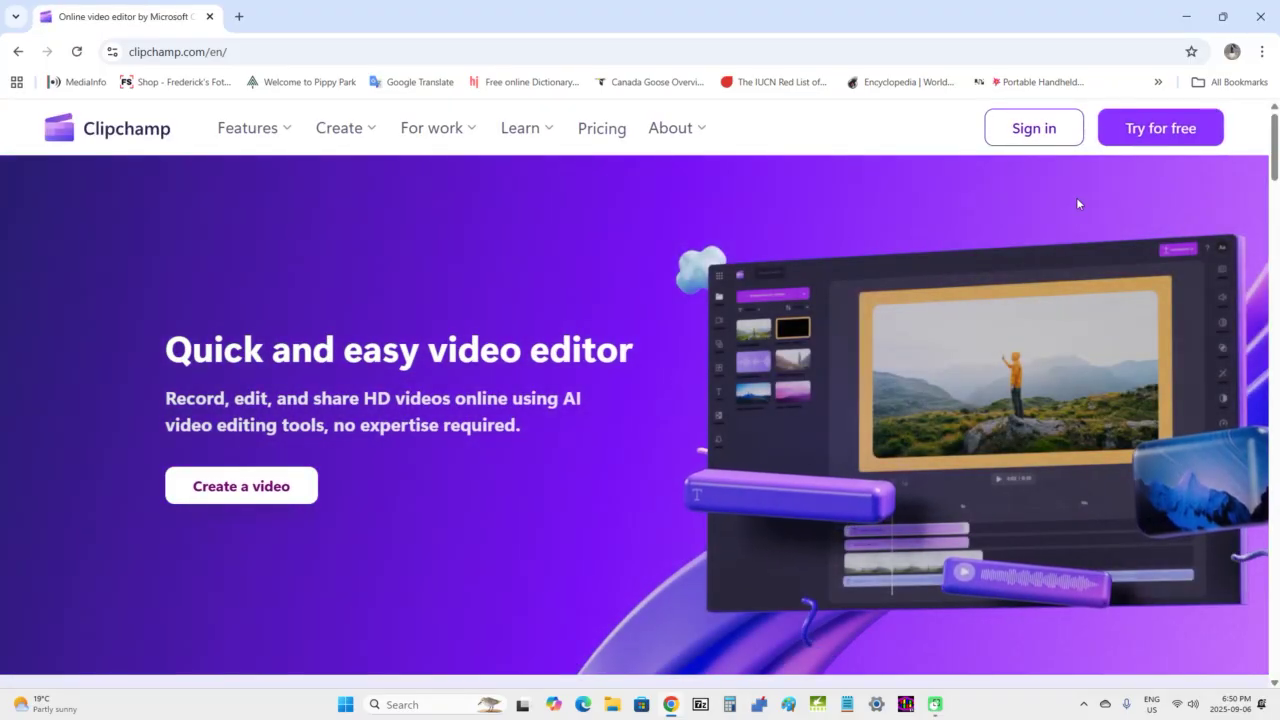
{"action": "left_click", "coordinate": [1053, 132]}
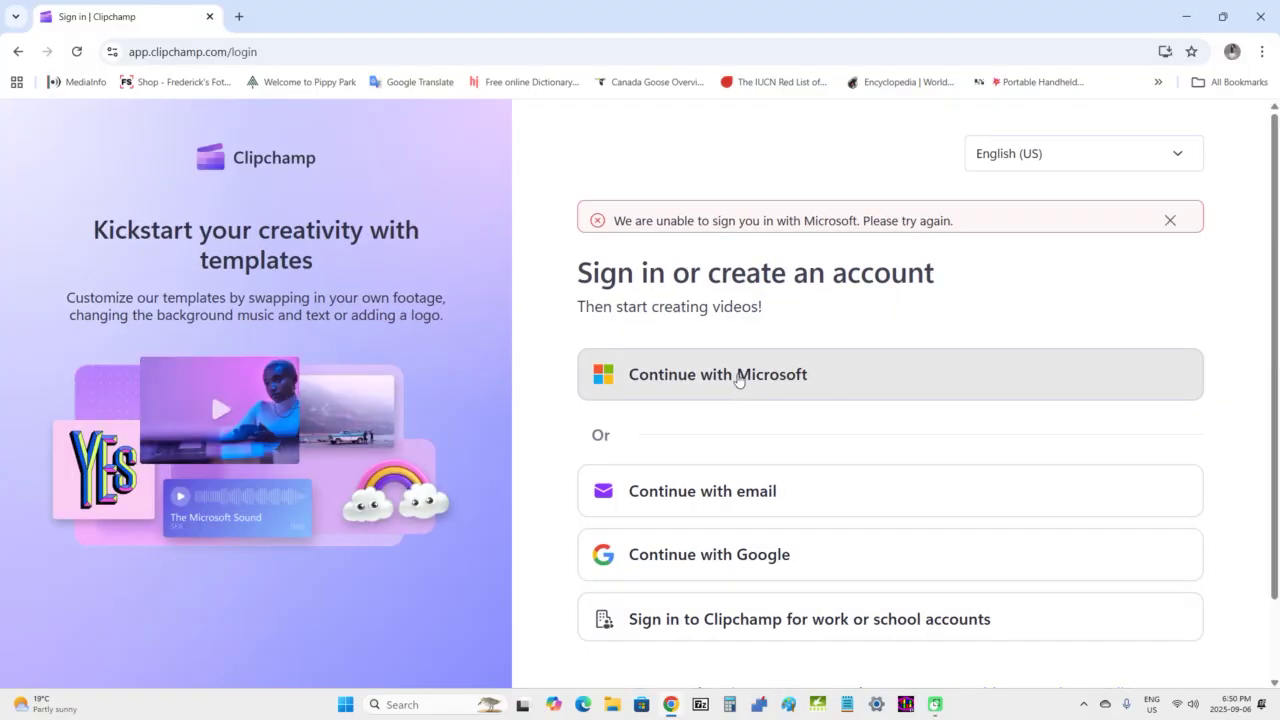
{"action": "left_click", "coordinate": [738, 380]}
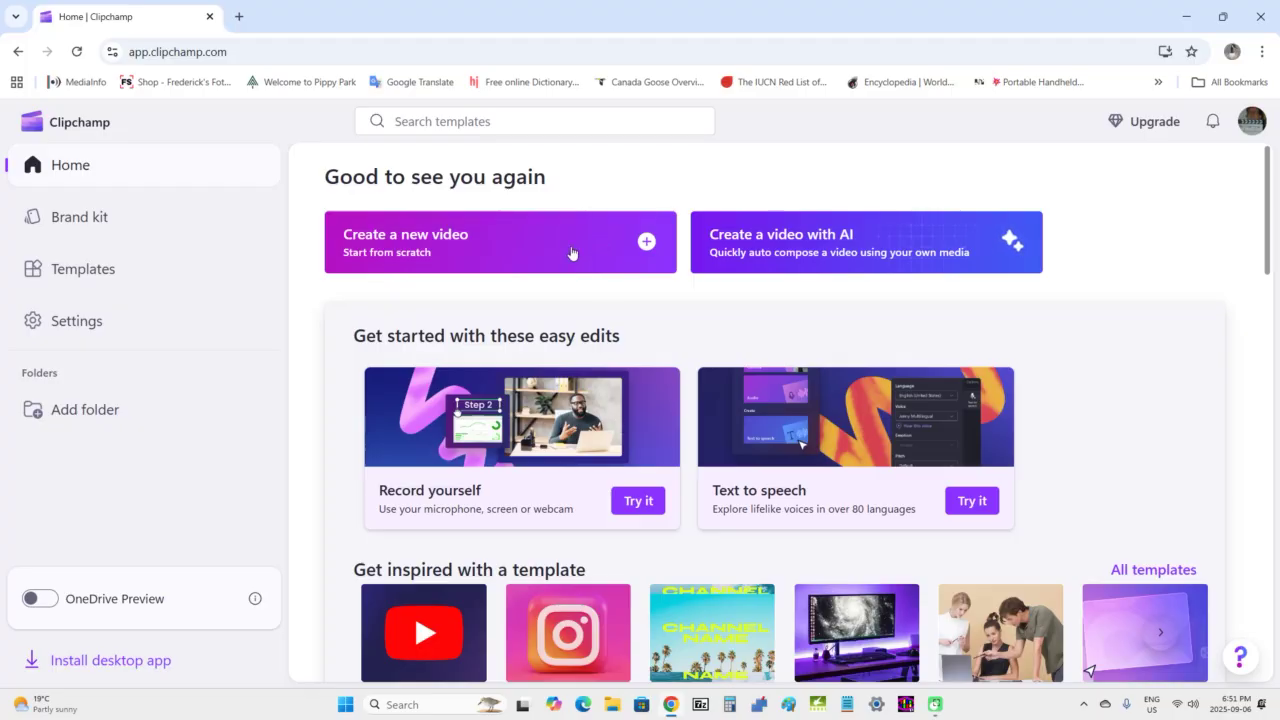
{"action": "left_click", "coordinate": [433, 247]}
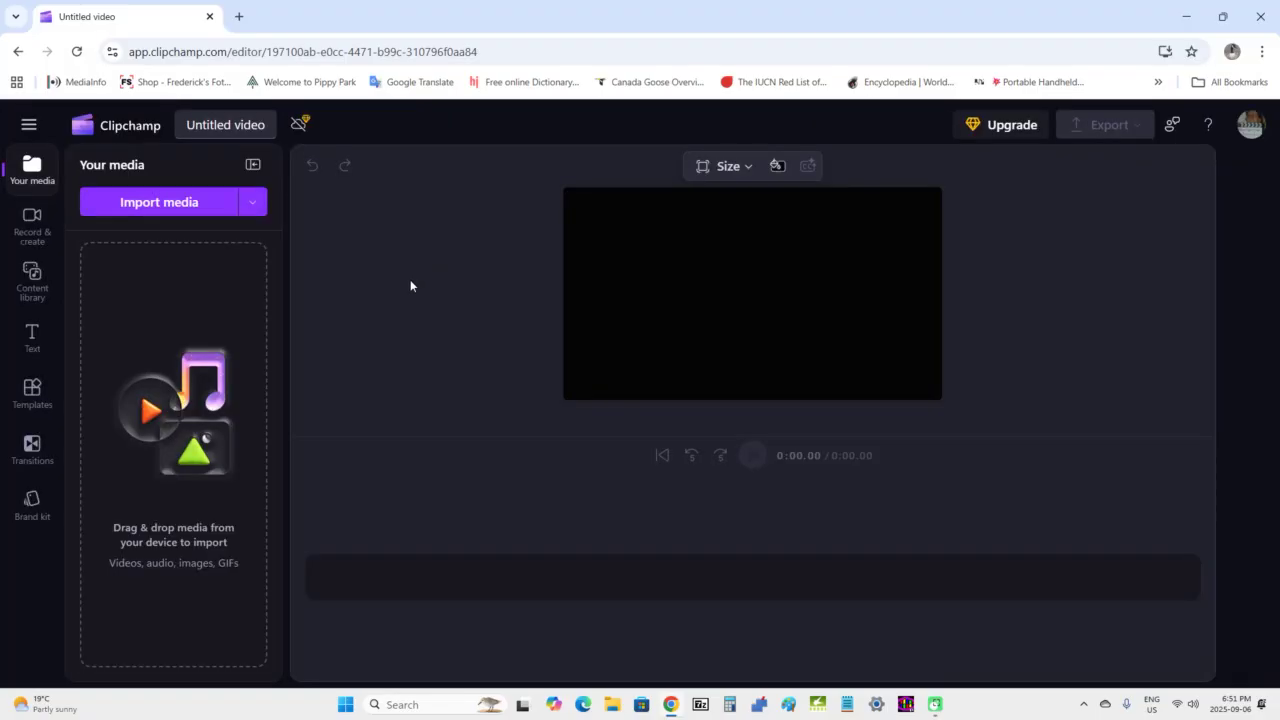
Step: Title the video project "Orange overlay filter" and choose the Wide 16:9 size
{"action": "left_click", "coordinate": [204, 127]}
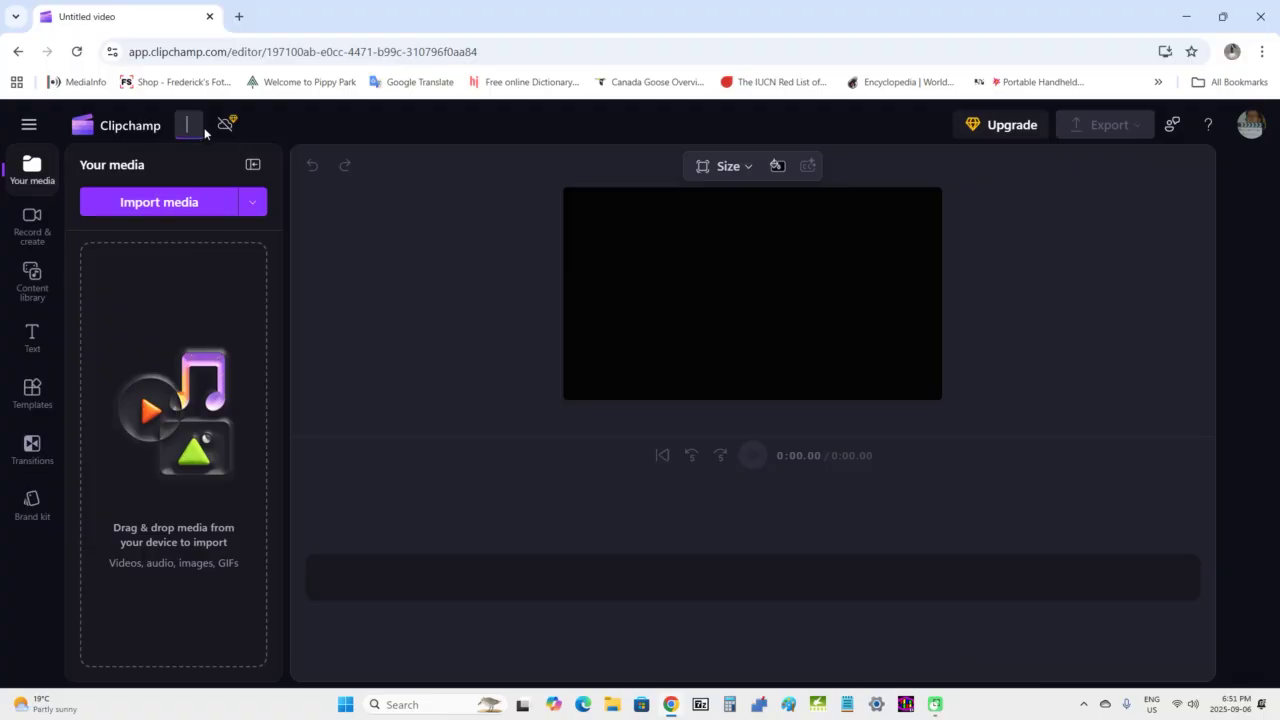
{"action": "type", "text": "ov"}
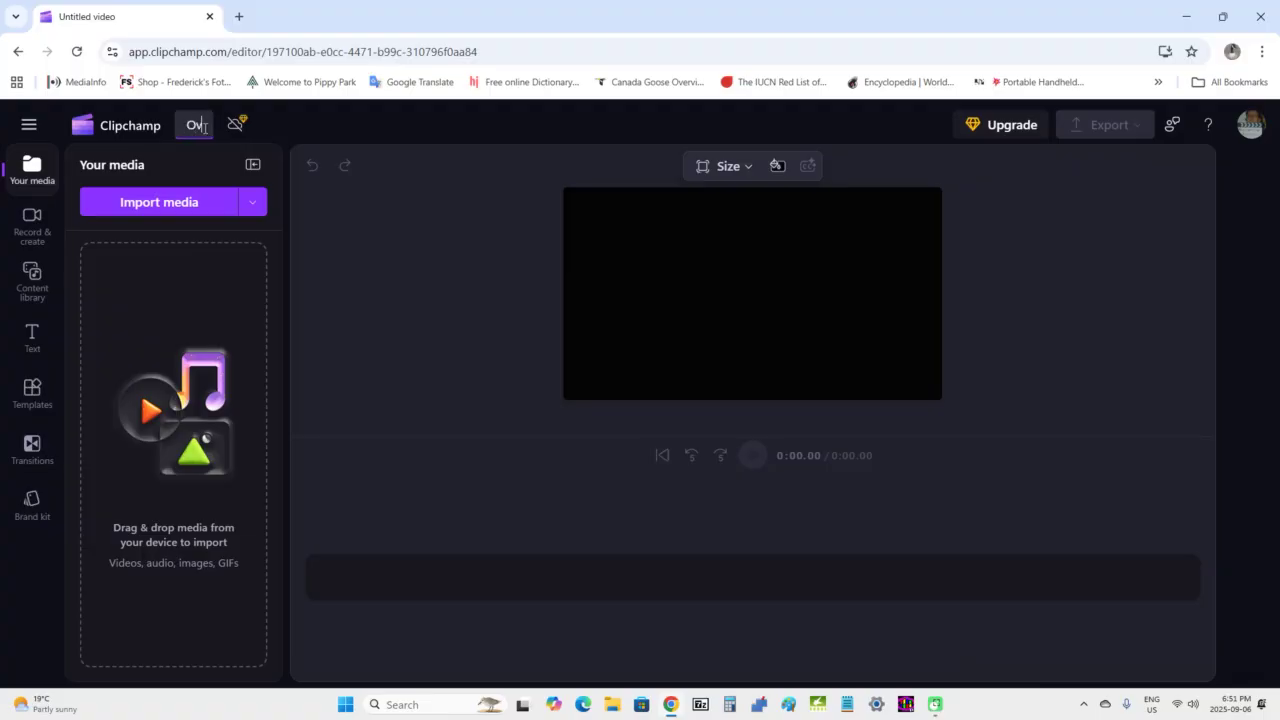
{"action": "type", "text": "er"}
{"action": "key", "text": "BackSpace"}
{"action": "key", "text": "BackSpace"}
{"action": "key", "text": "BackSpace"}
{"action": "key", "text": "BackSpace"}
{"action": "type", "text": "Orange ov"}
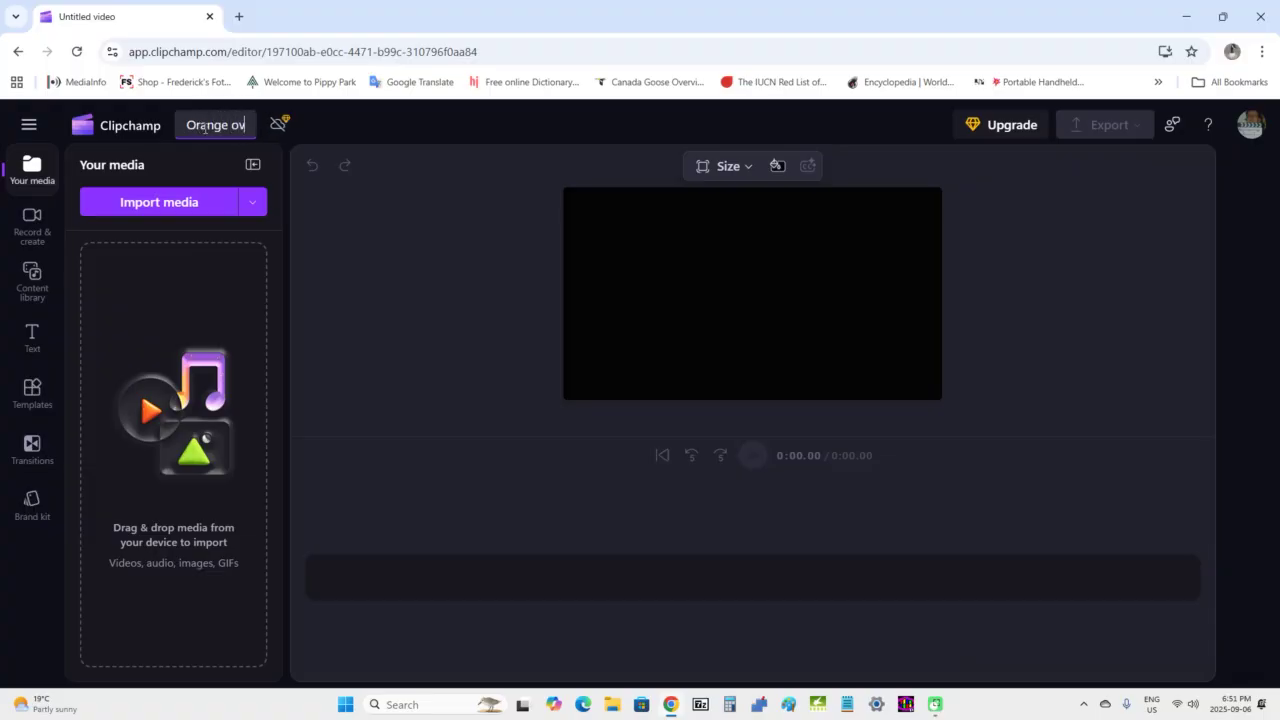
{"action": "type", "text": "erlay"}
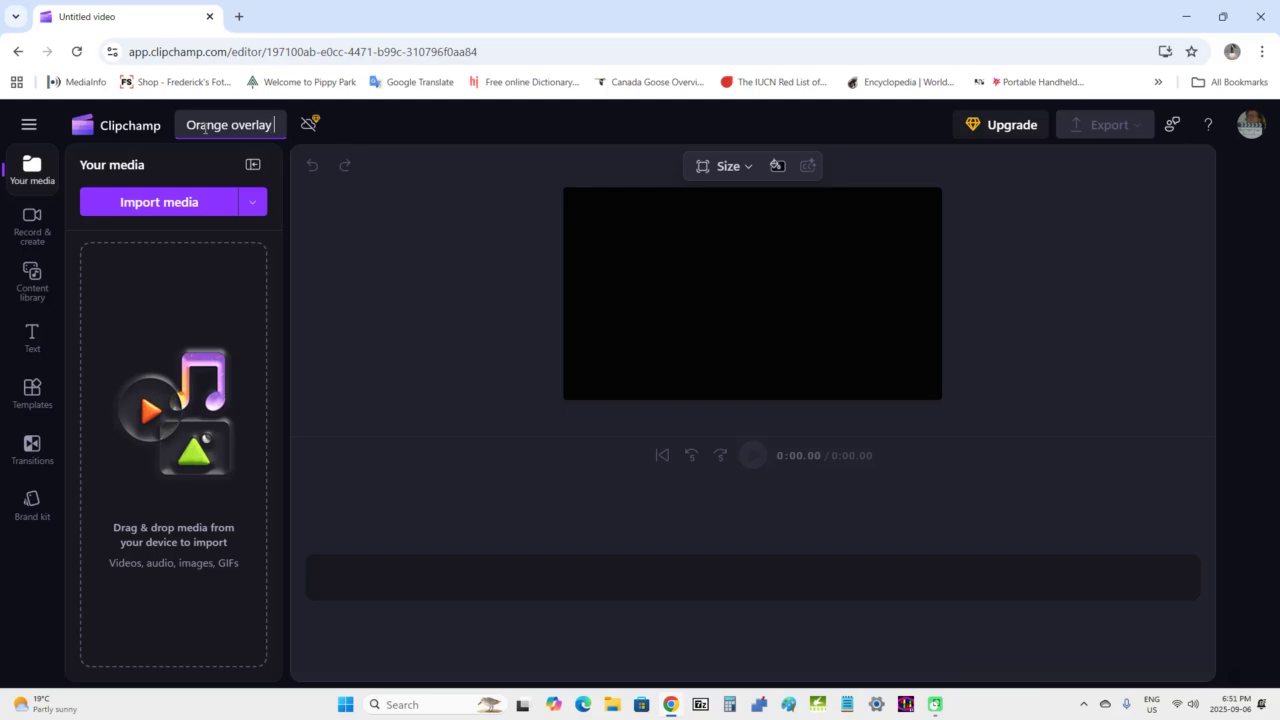
{"action": "type", "text": " filter"}
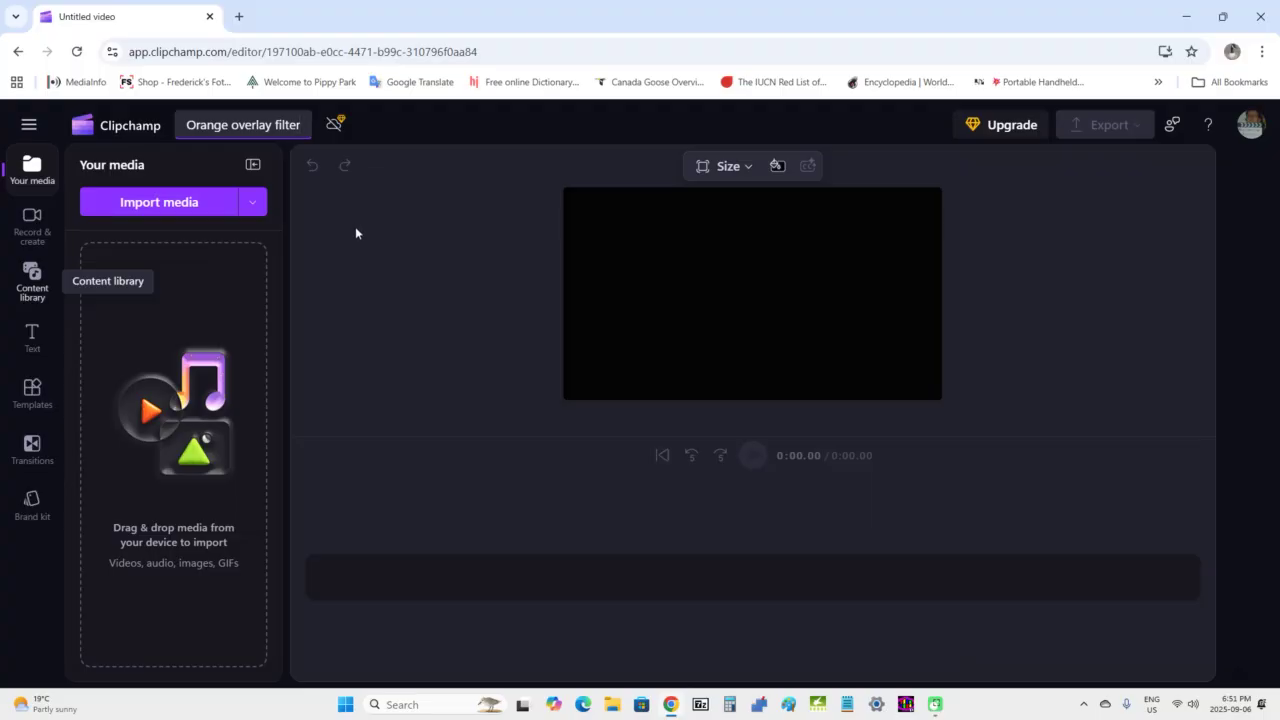
{"action": "key", "text": "Return"}
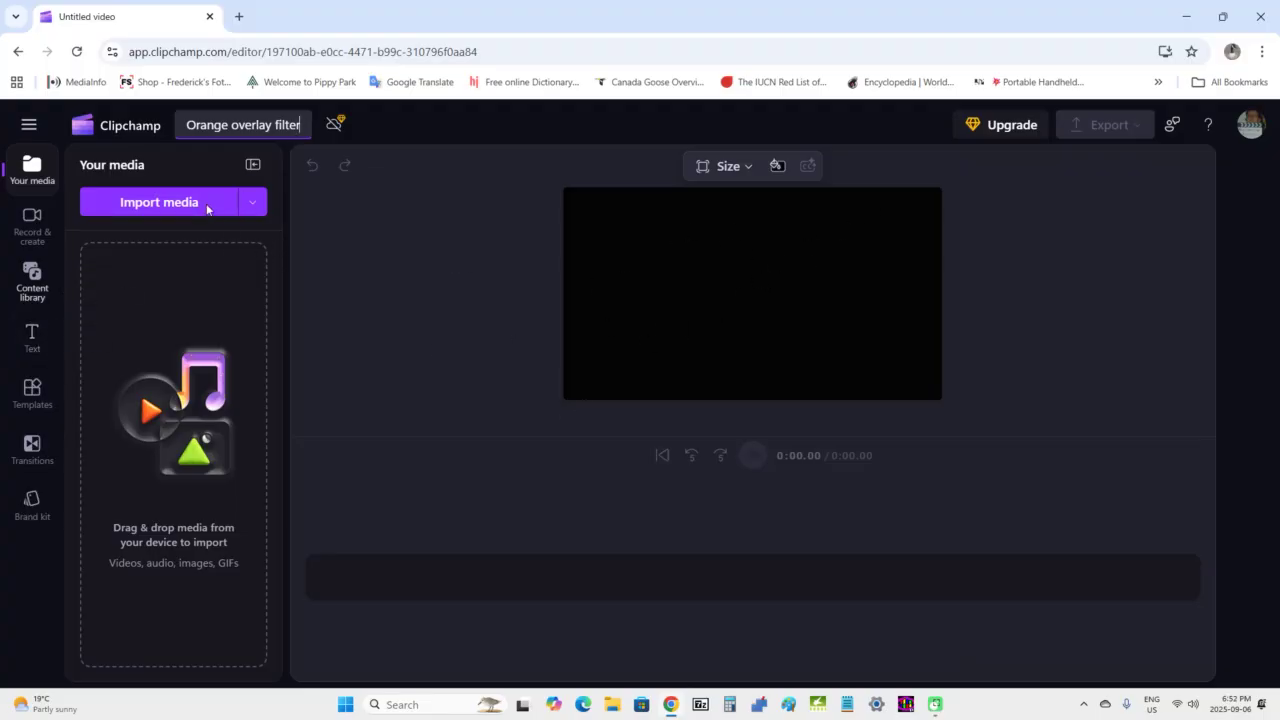
{"action": "left_click", "coordinate": [727, 168]}
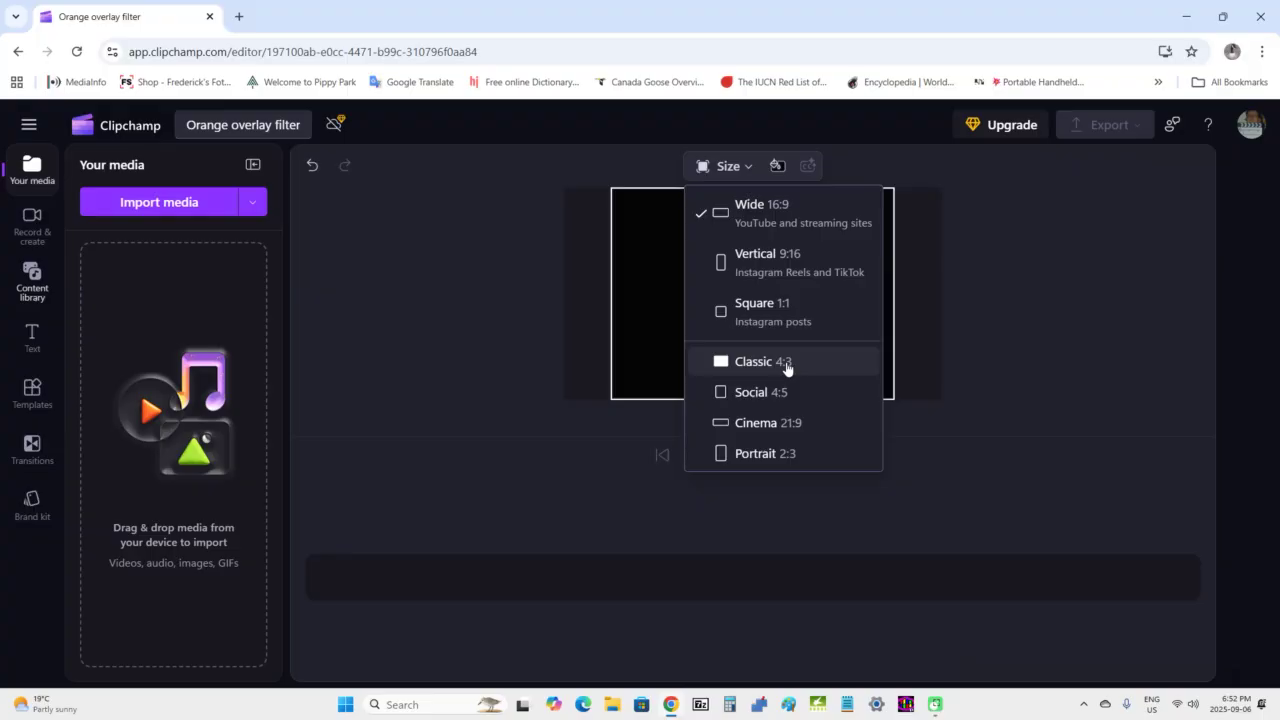
{"action": "left_click", "coordinate": [803, 224]}
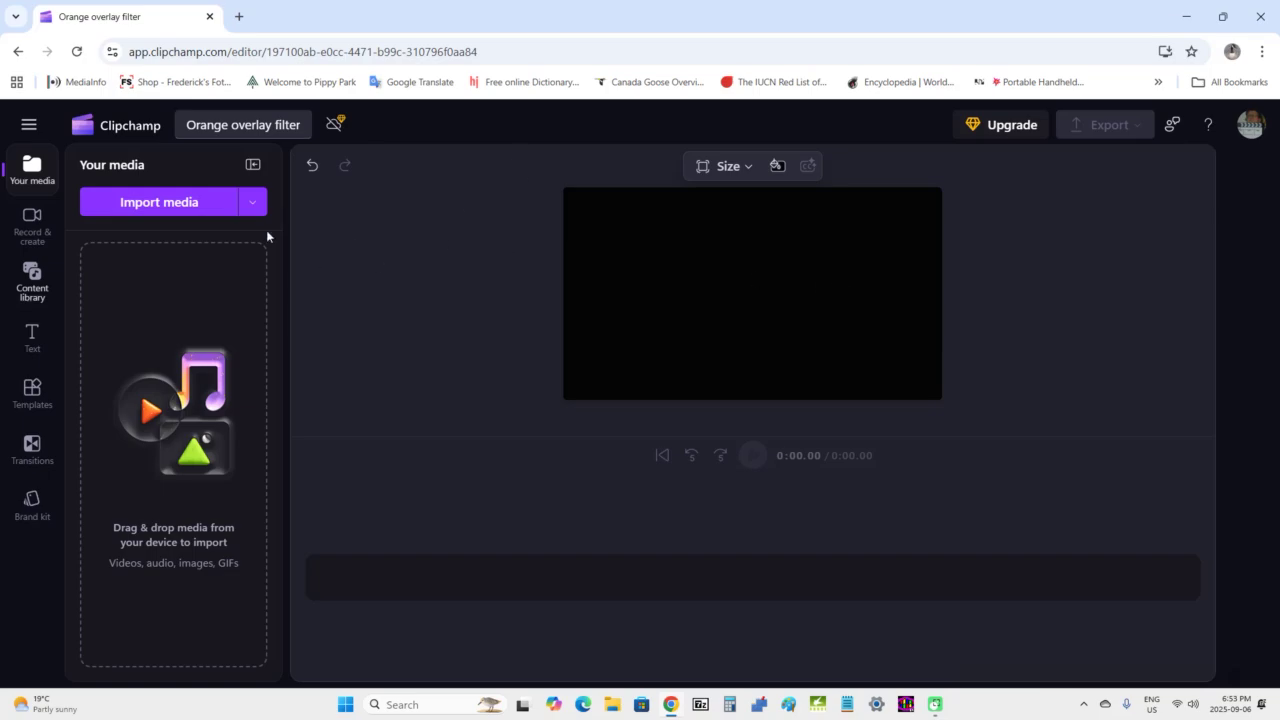
Step: Import clips 20250831_113033 (1)_01 and 20250831_113713 from the Desktop folder sample clips > clipchamp > orange overlay
{"action": "left_click", "coordinate": [162, 208]}
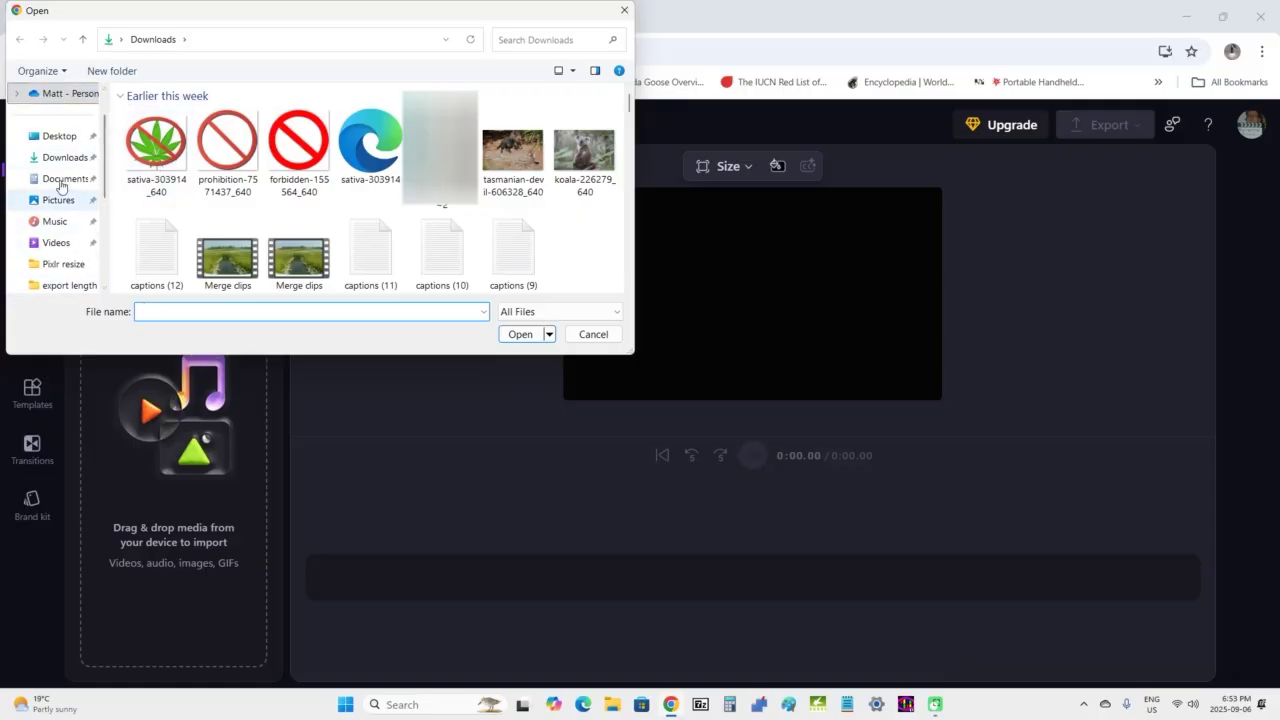
{"action": "scroll", "coordinate": [67, 168], "scroll_direction": "down", "scroll_amount": 2}
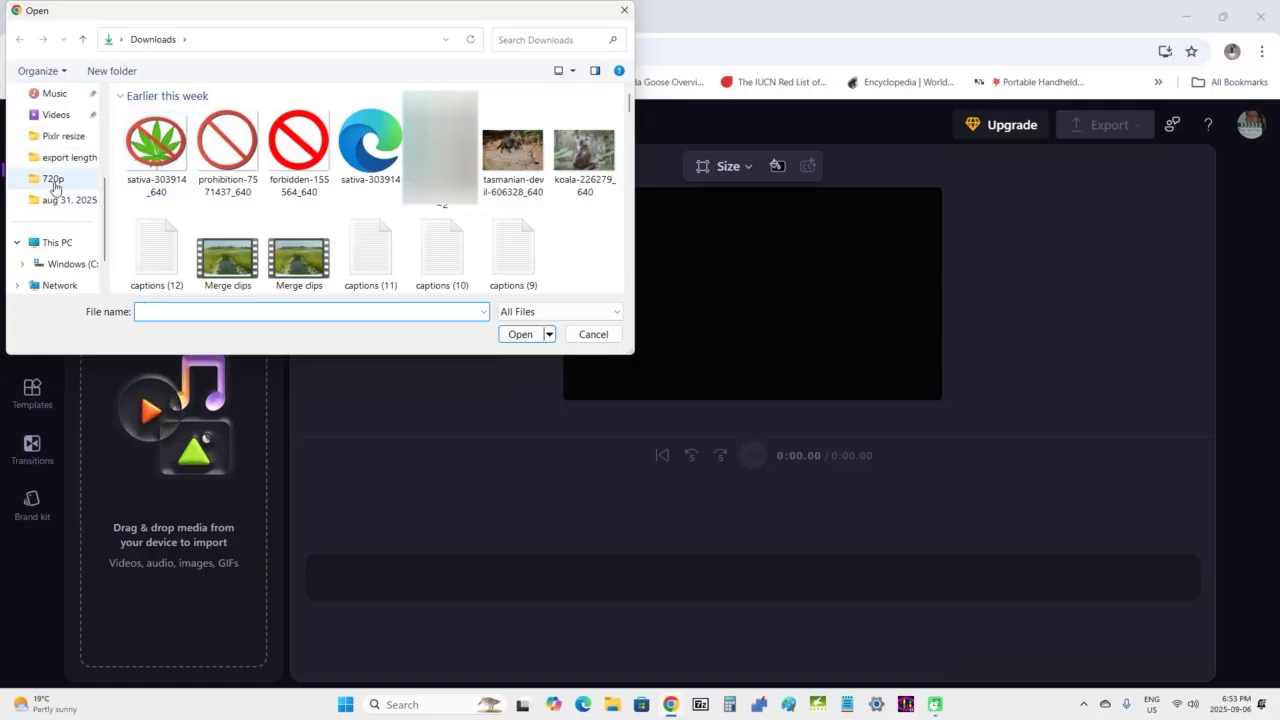
{"action": "scroll", "coordinate": [55, 180], "scroll_direction": "up", "scroll_amount": 4}
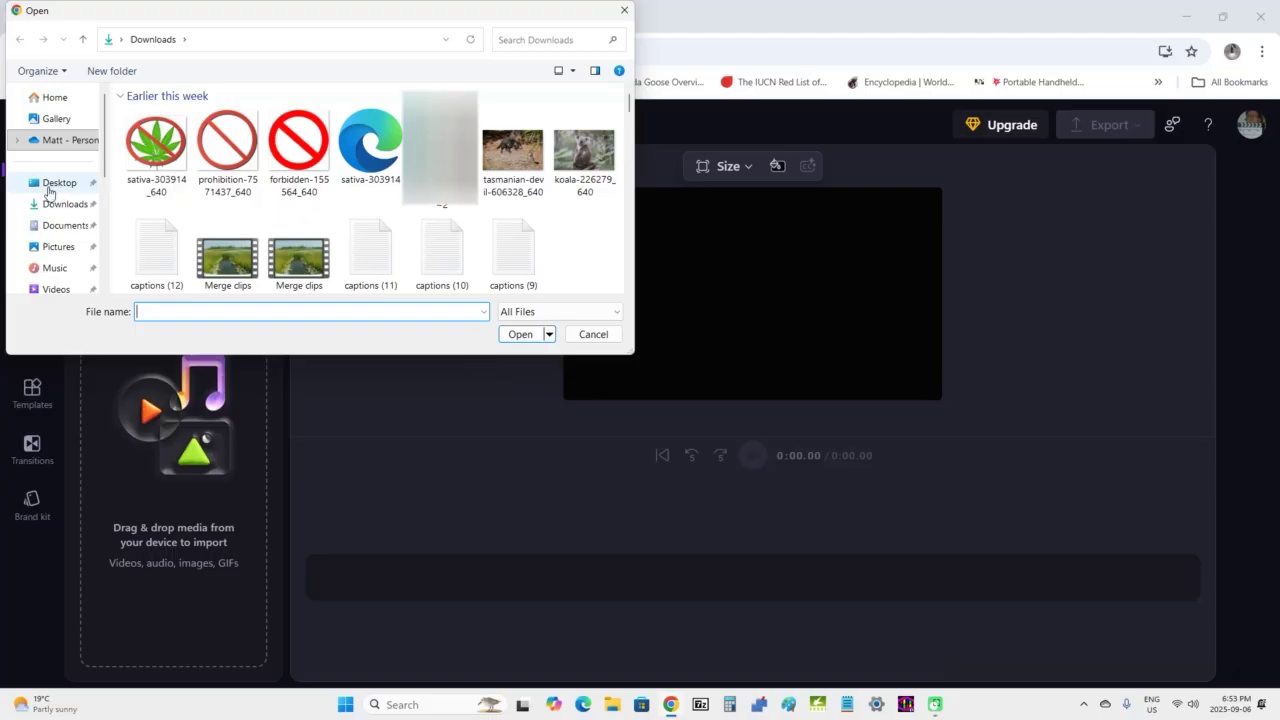
{"action": "left_click", "coordinate": [47, 189]}
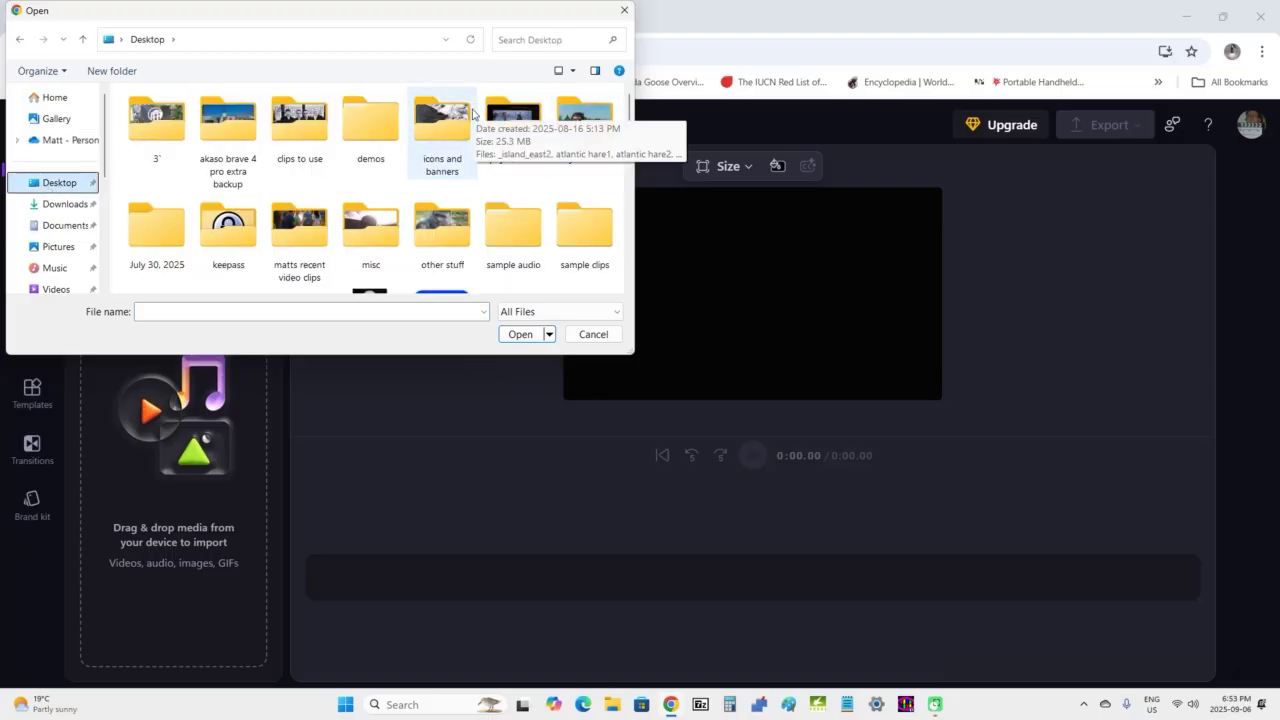
{"action": "scroll", "coordinate": [472, 115], "scroll_direction": "down", "scroll_amount": 1}
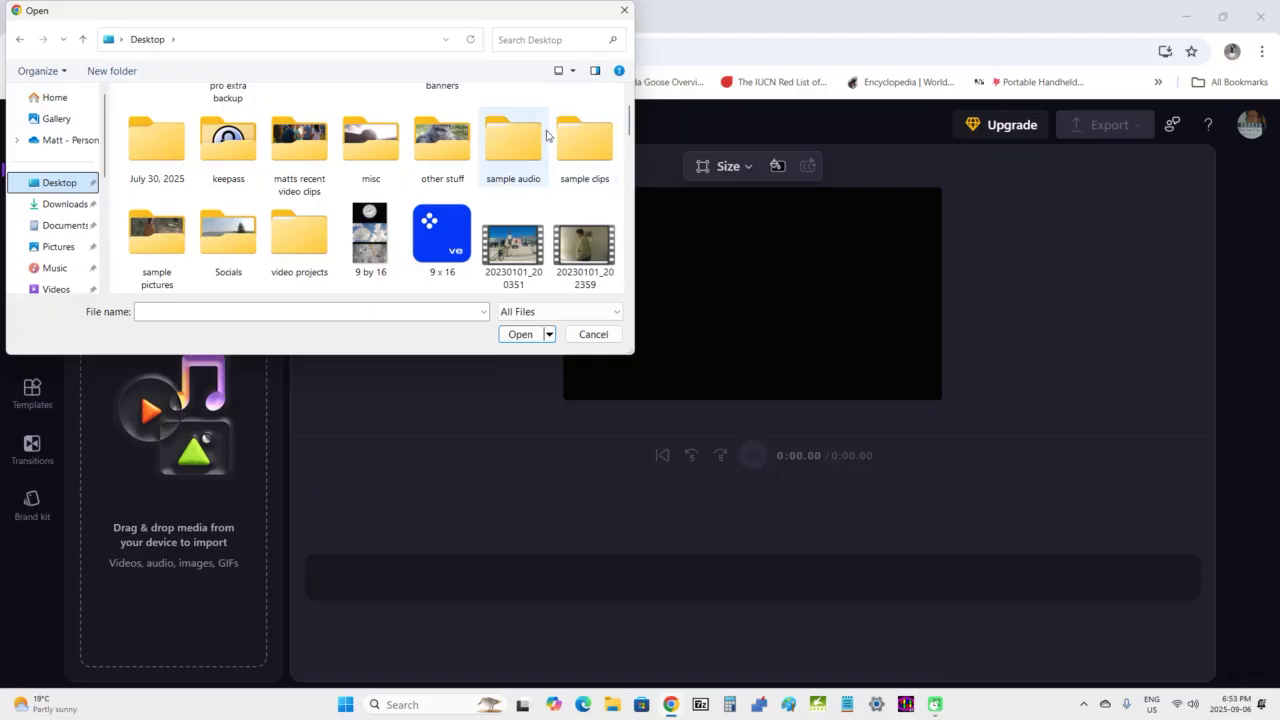
{"action": "double_click", "coordinate": [578, 137]}
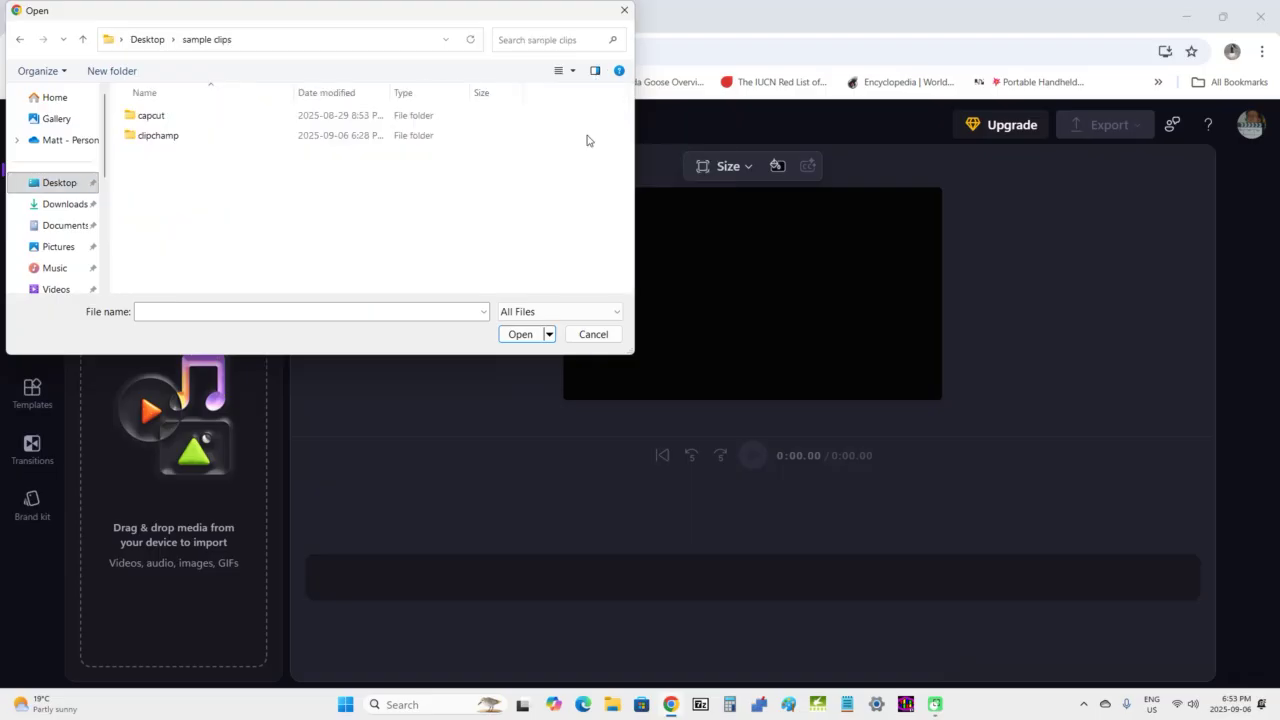
{"action": "double_click", "coordinate": [164, 137]}
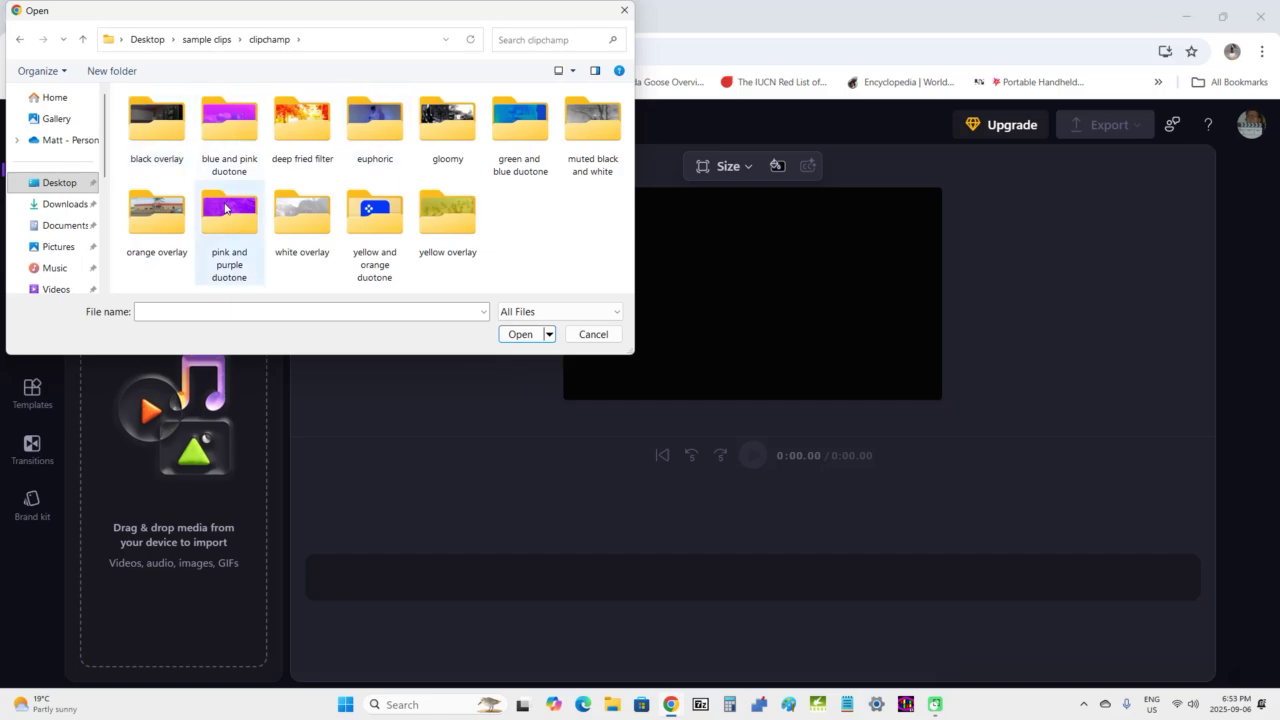
{"action": "double_click", "coordinate": [166, 243]}
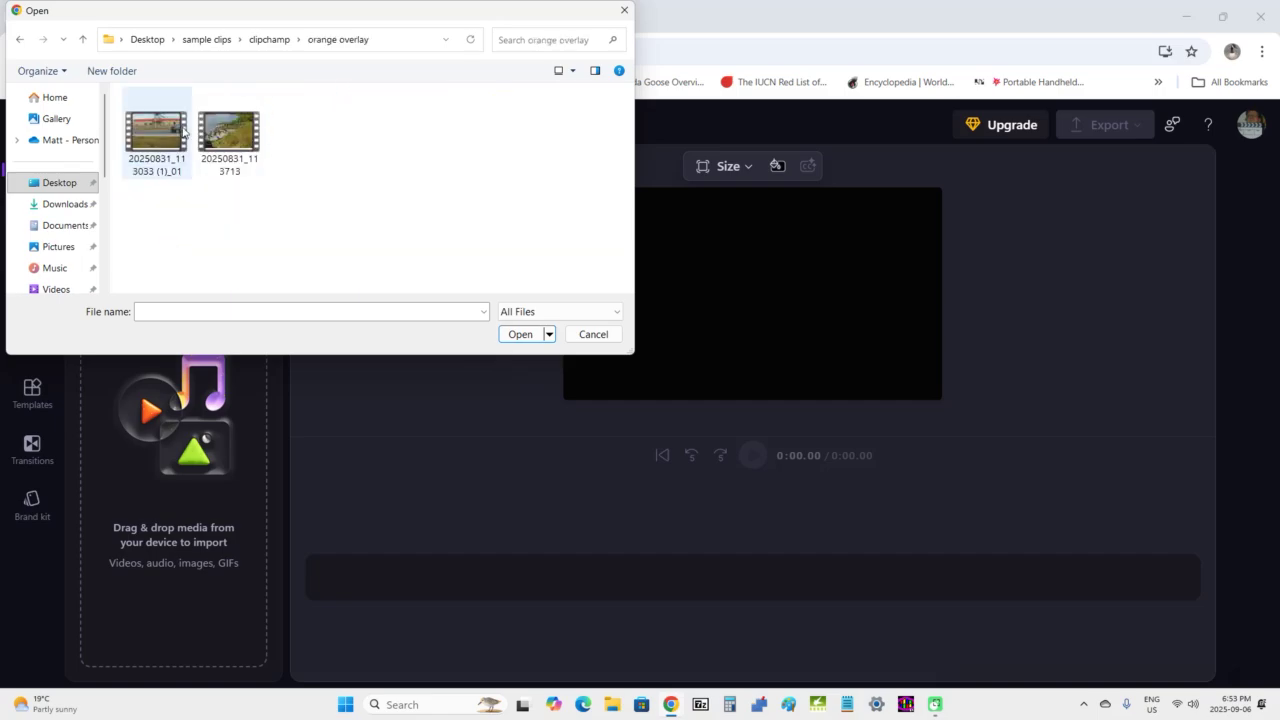
{"action": "left_click", "coordinate": [140, 141]}
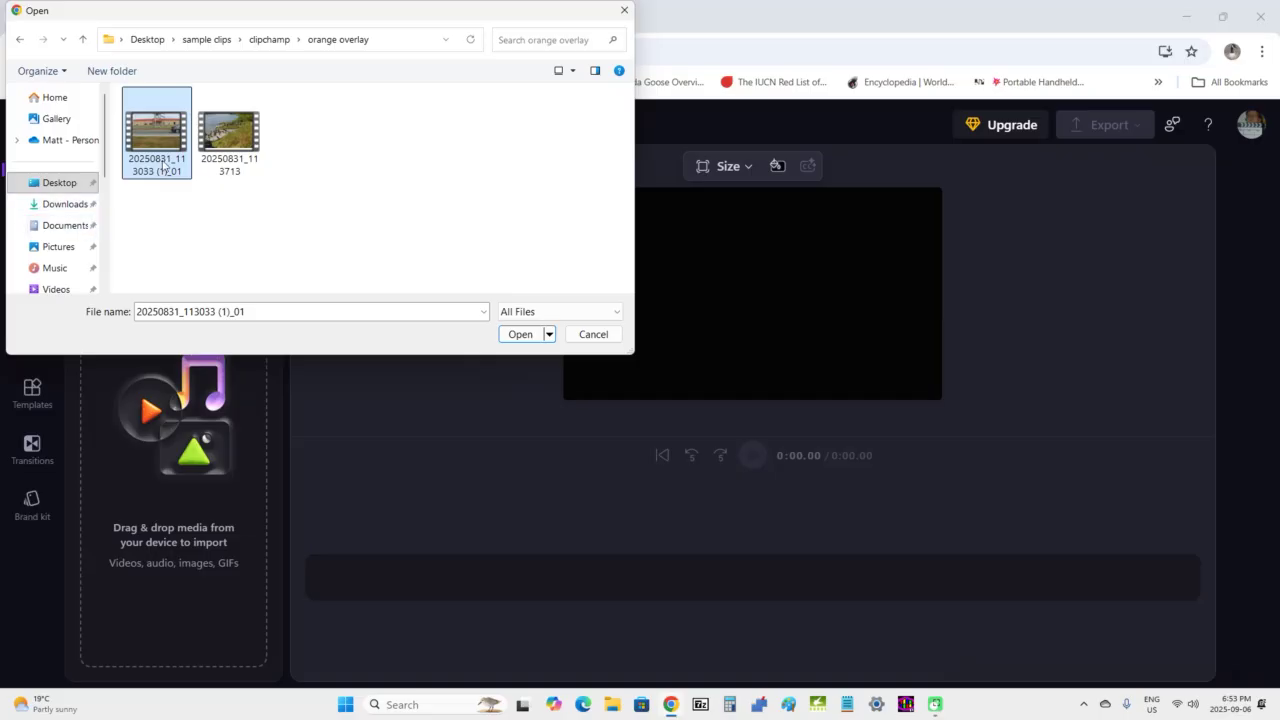
{"action": "left_click", "coordinate": [246, 138], "text": "ctrl"}
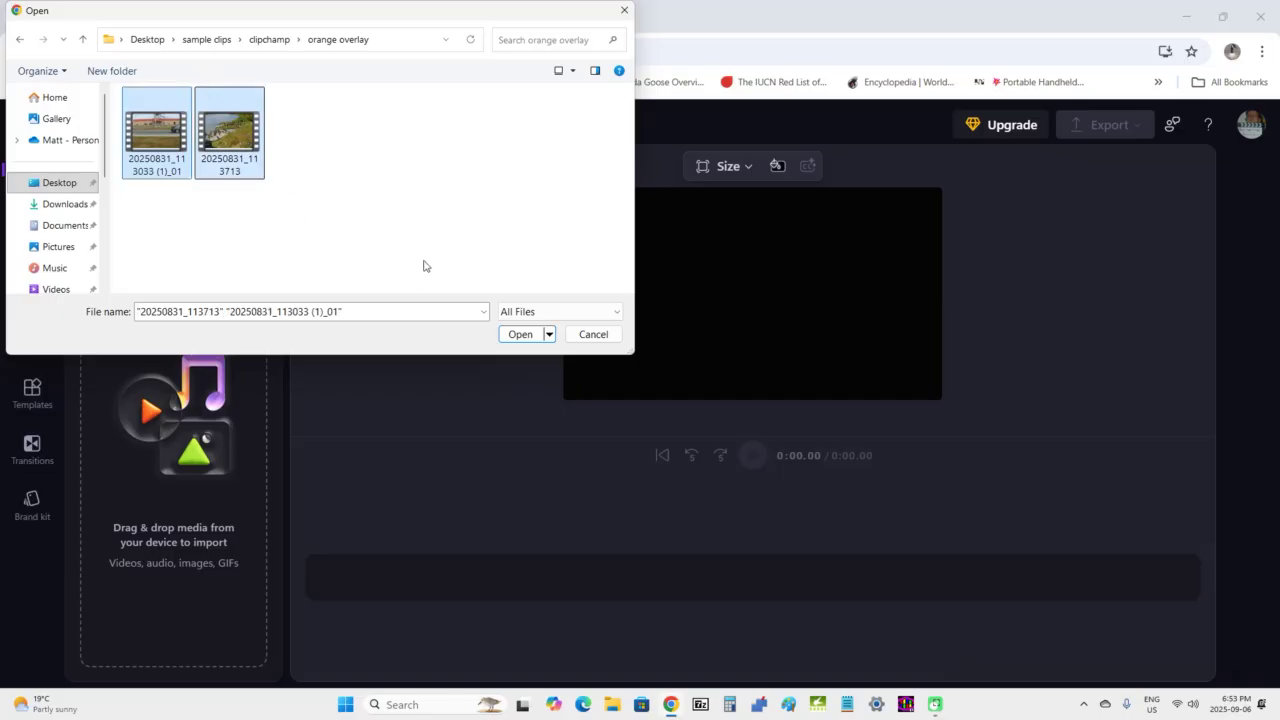
{"action": "left_click", "coordinate": [518, 335]}
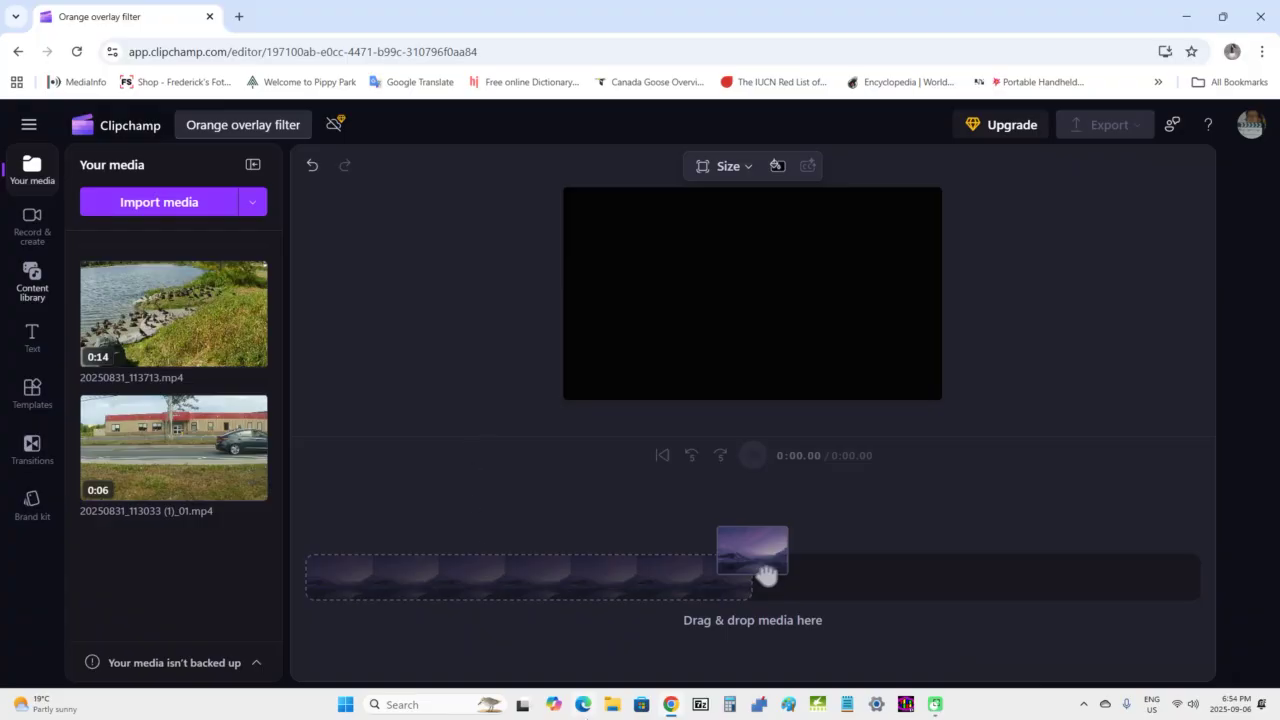
Step: Add 20250831_113713.mp4 to the timeline, followed by 20250831_113033 (1)_01.mp4
{"action": "mouse_move", "coordinate": [226, 334]}
{"action": "mouse_move", "coordinate": [152, 479]}
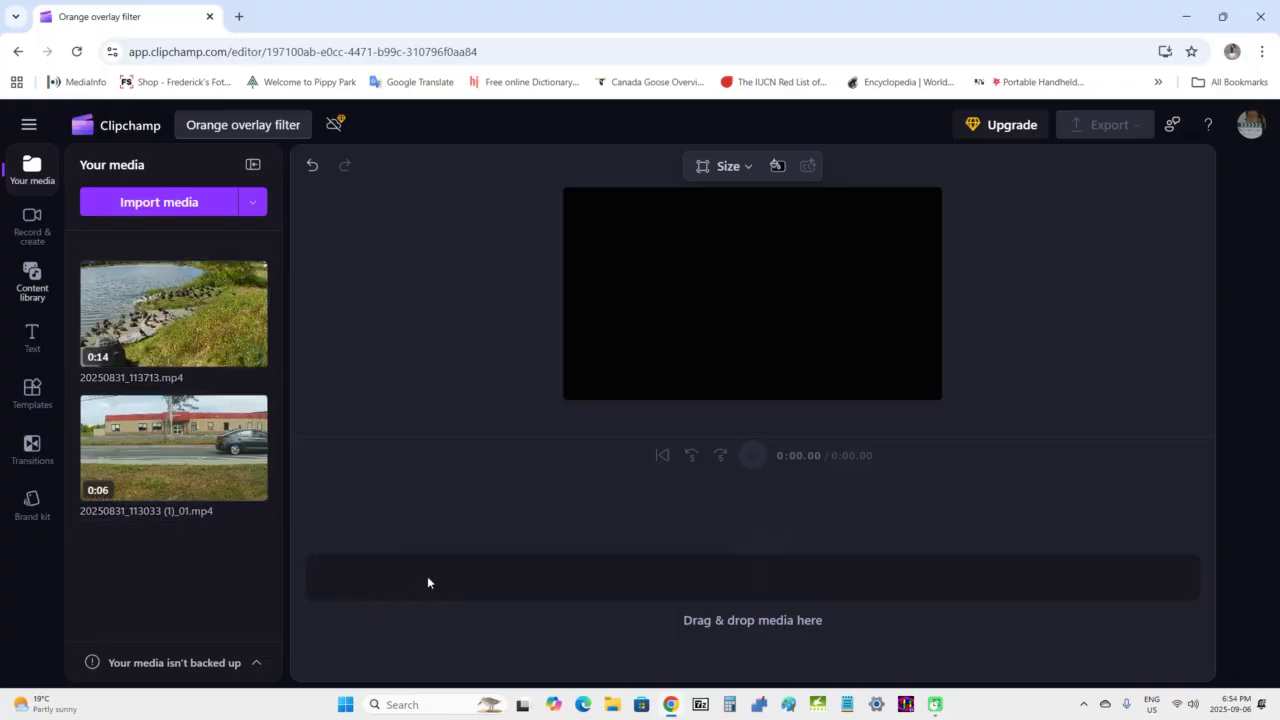
{"action": "mouse_move", "coordinate": [252, 356]}
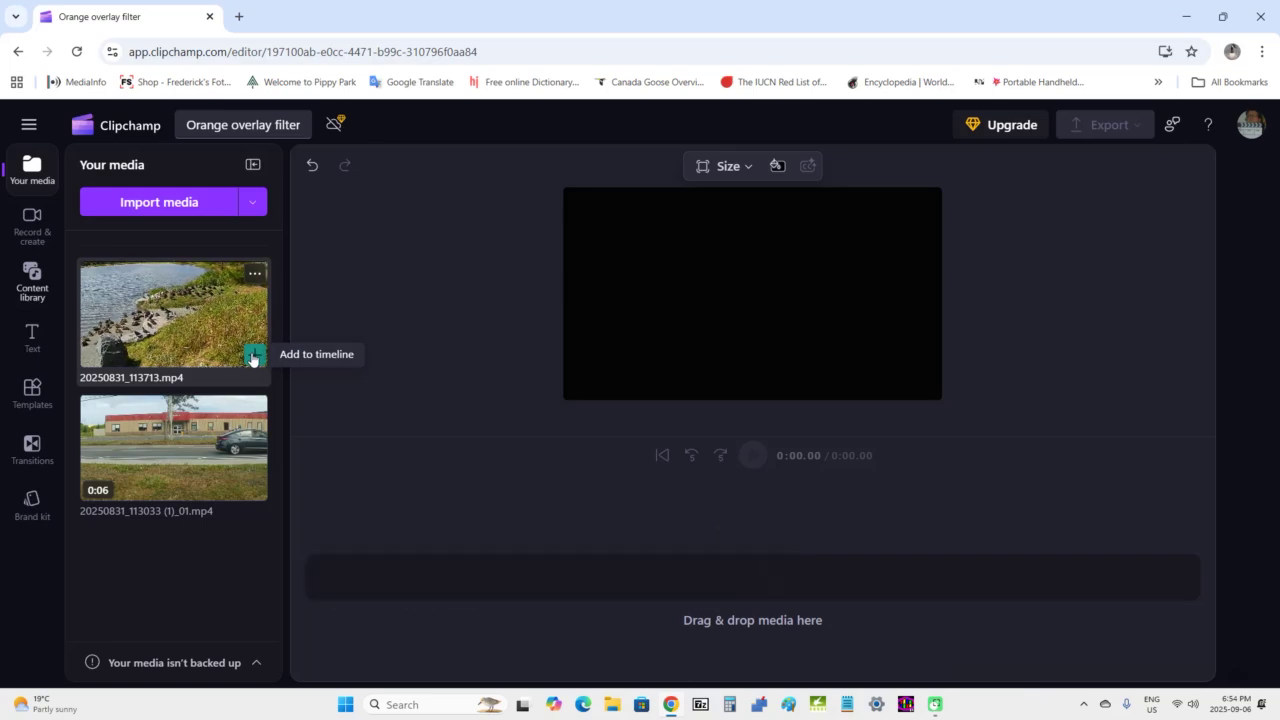
{"action": "left_click", "coordinate": [253, 358]}
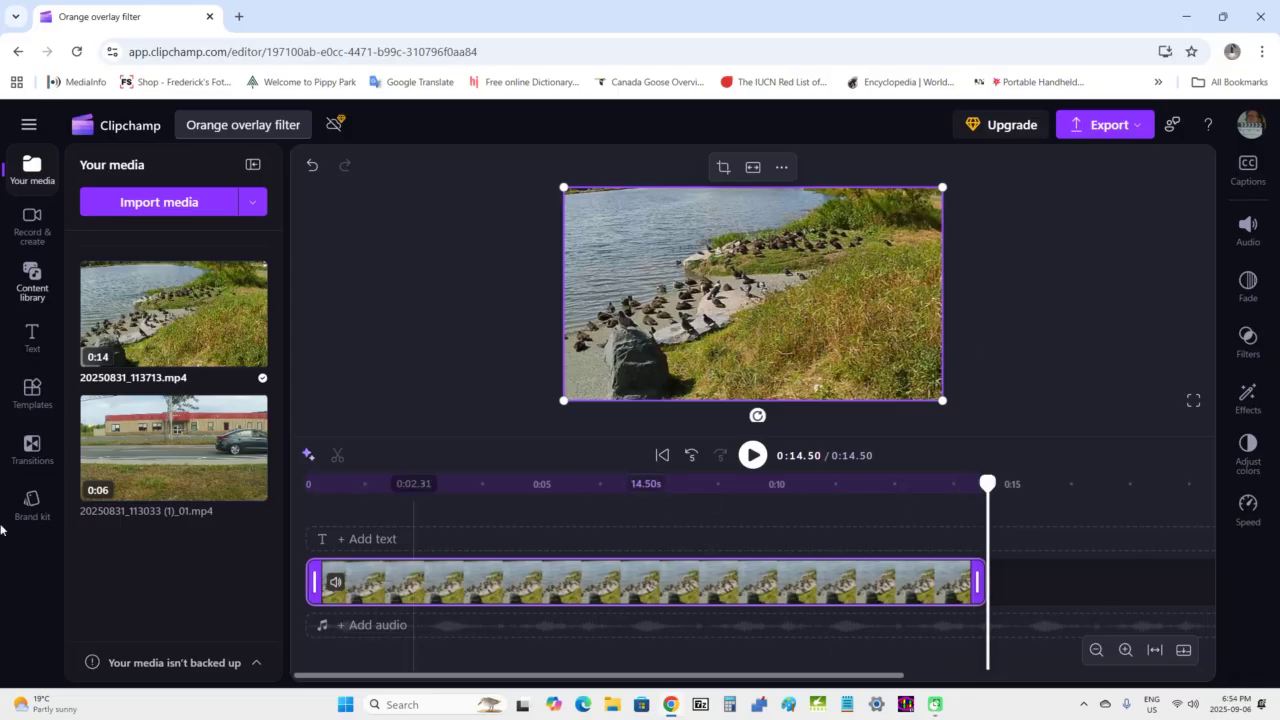
{"action": "mouse_move", "coordinate": [245, 483]}
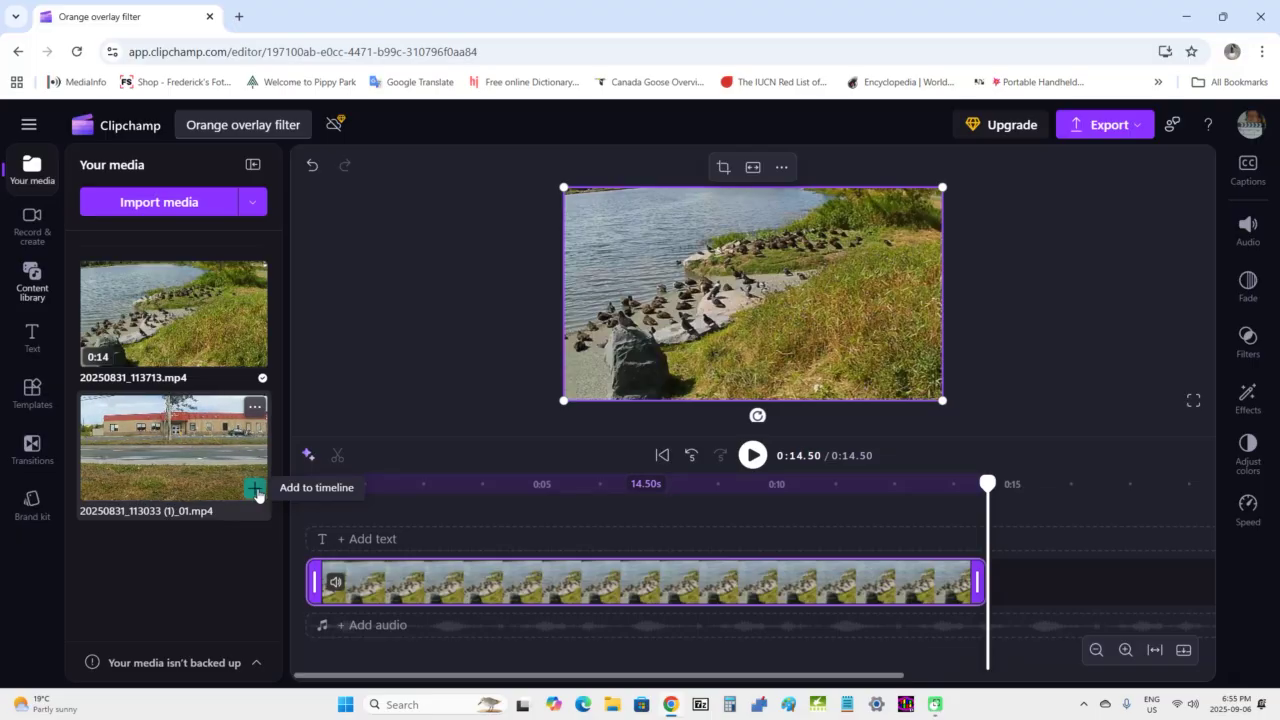
{"action": "left_click", "coordinate": [255, 489]}
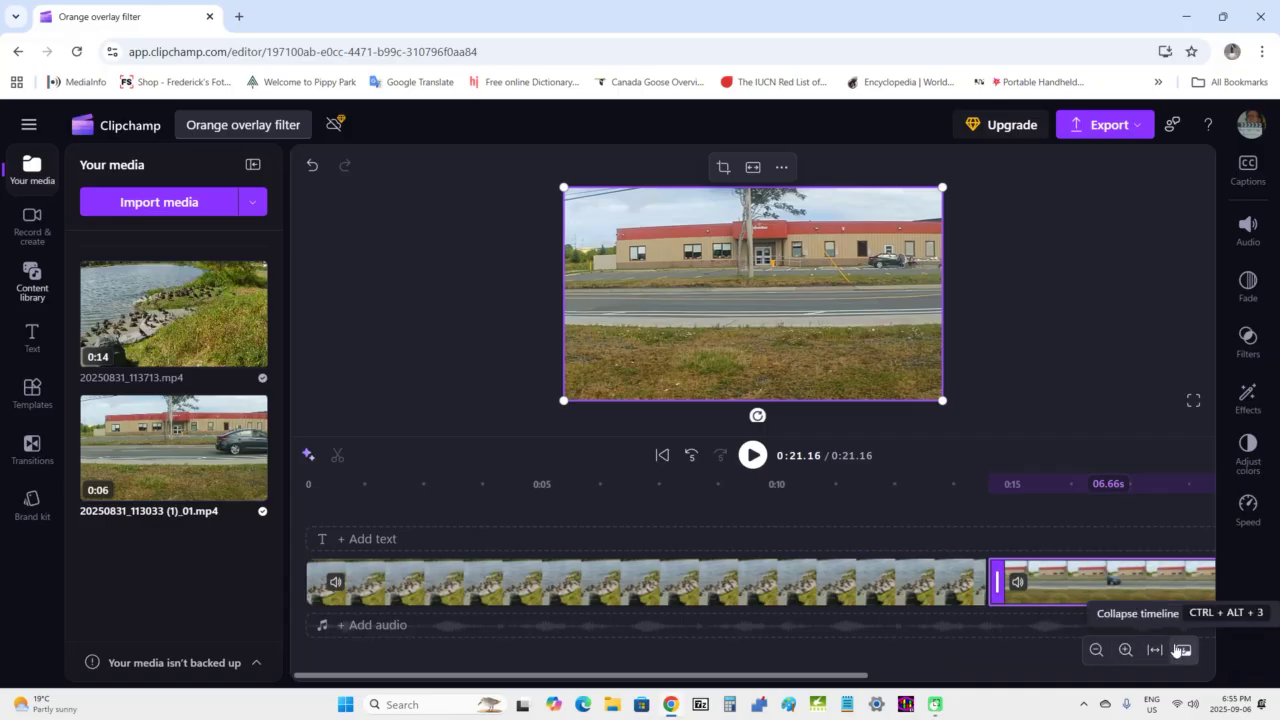
Step: Review both clips across the whole timeline and return the playhead to the start
{"action": "left_click", "coordinate": [1096, 651]}
{"action": "left_click", "coordinate": [1096, 651]}
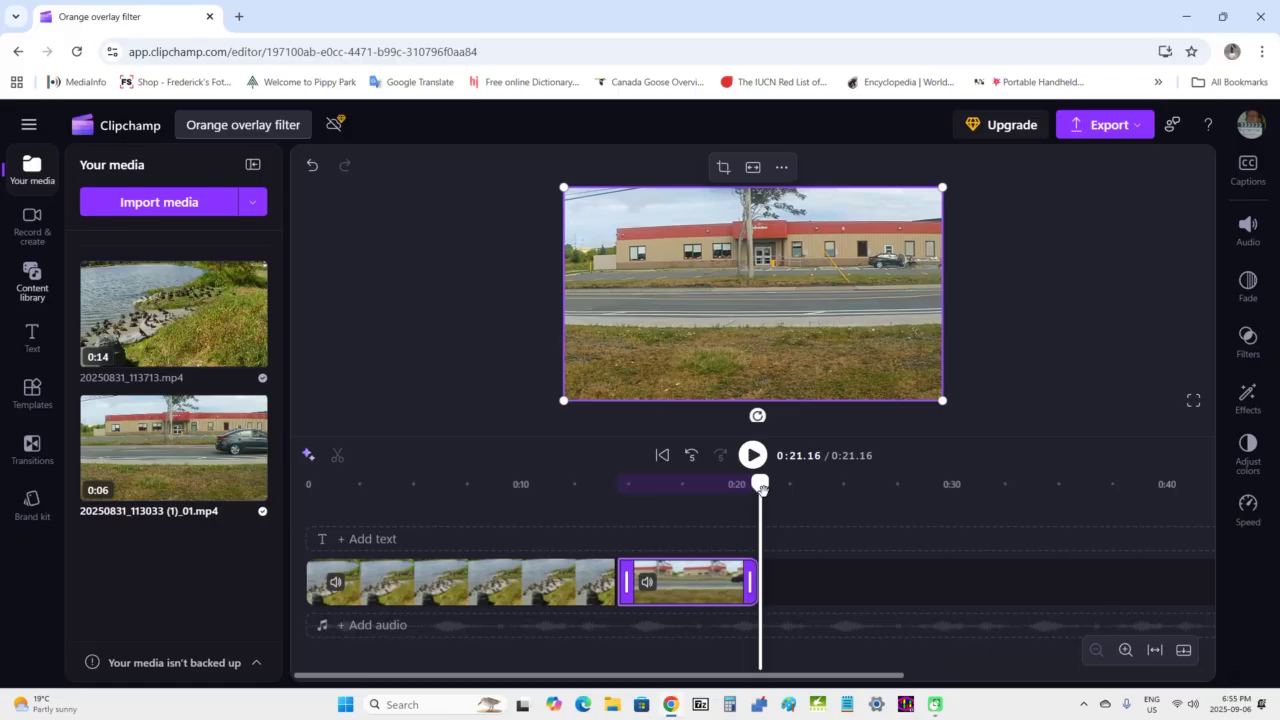
{"action": "left_click_drag", "start_coordinate": [757, 487], "coordinate": [575, 535]}
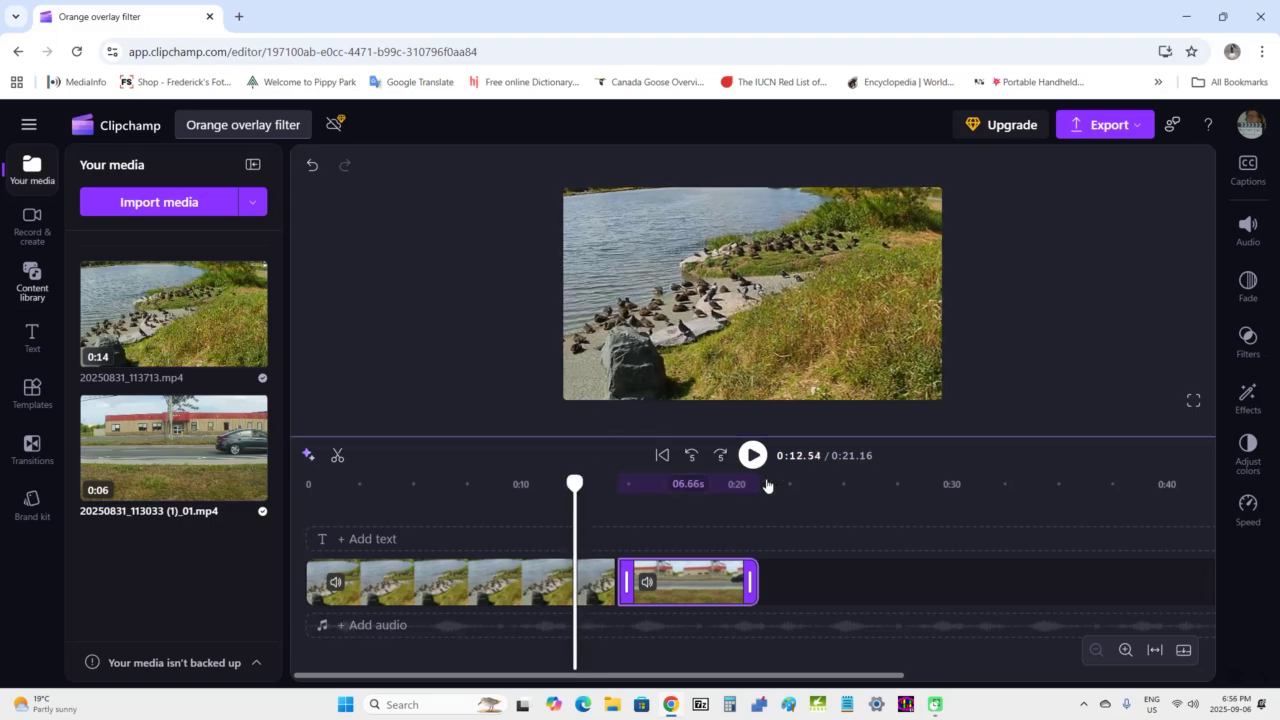
{"action": "left_click", "coordinate": [661, 457]}
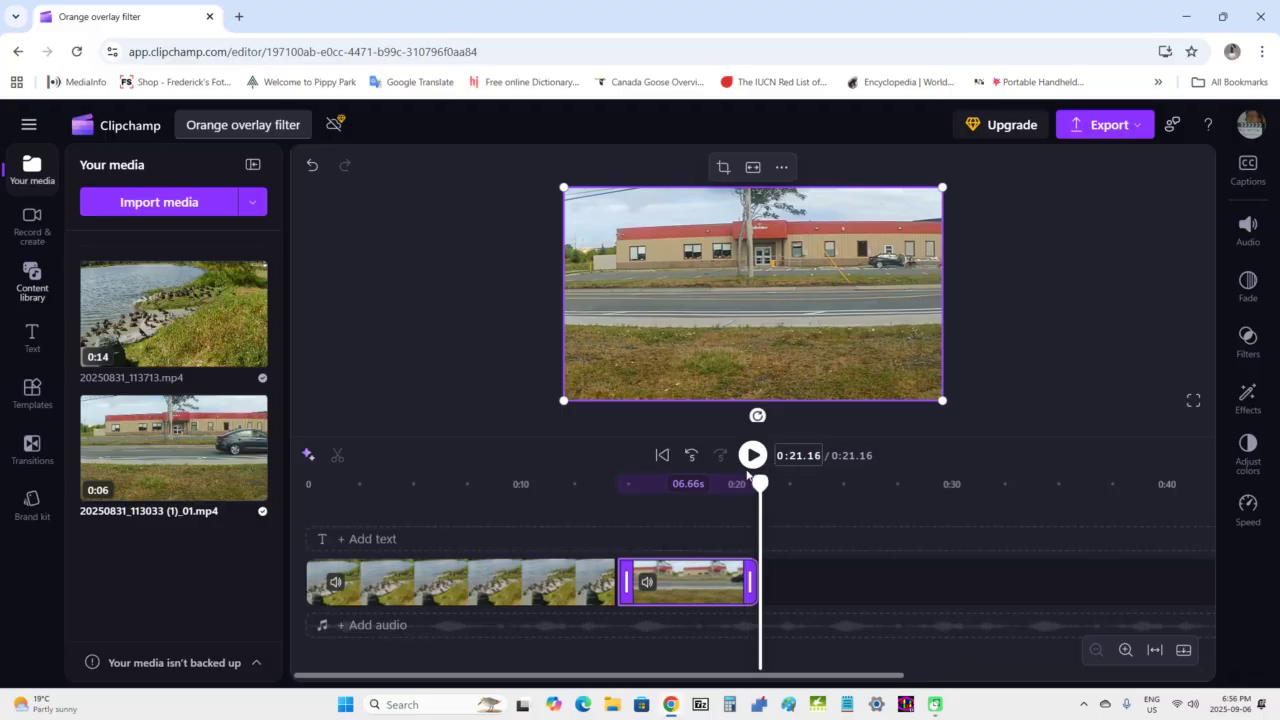
{"action": "left_click", "coordinate": [663, 455]}
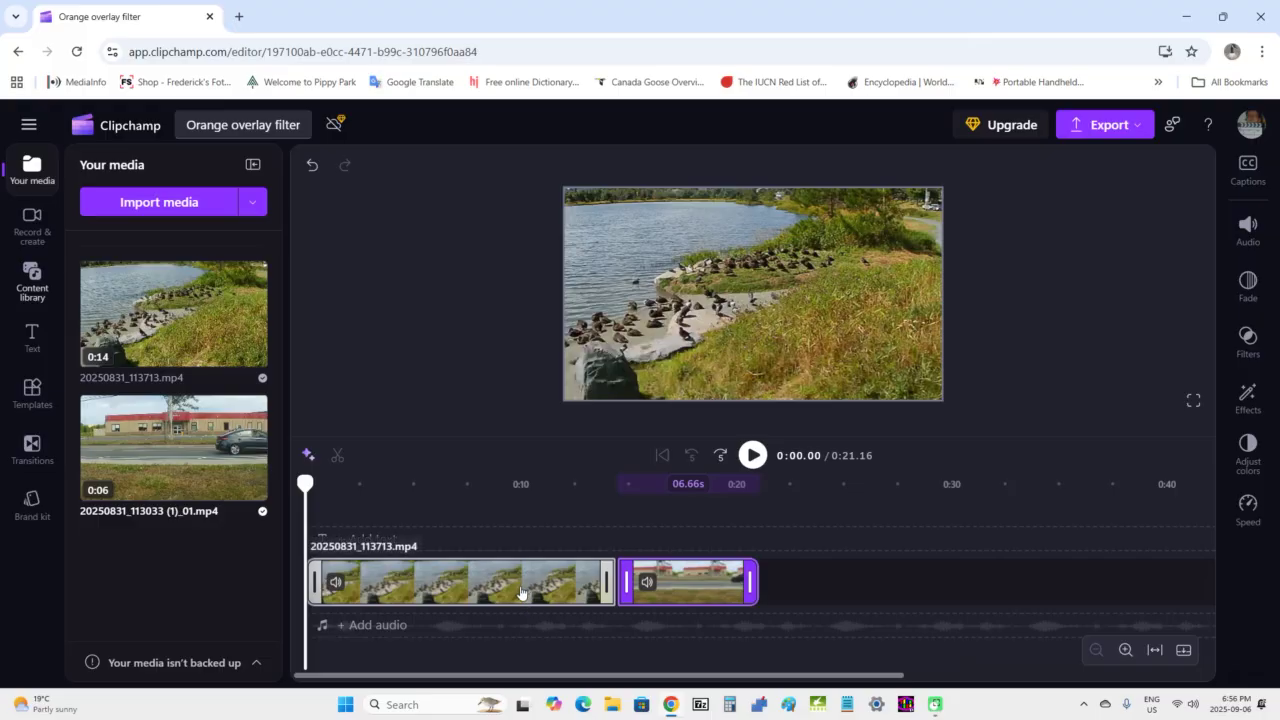
Step: Apply the Orange overlay filter to timeline clip 20250831_113713.mp4 and raise its intensity to about 60%
{"action": "left_click", "coordinate": [422, 588]}
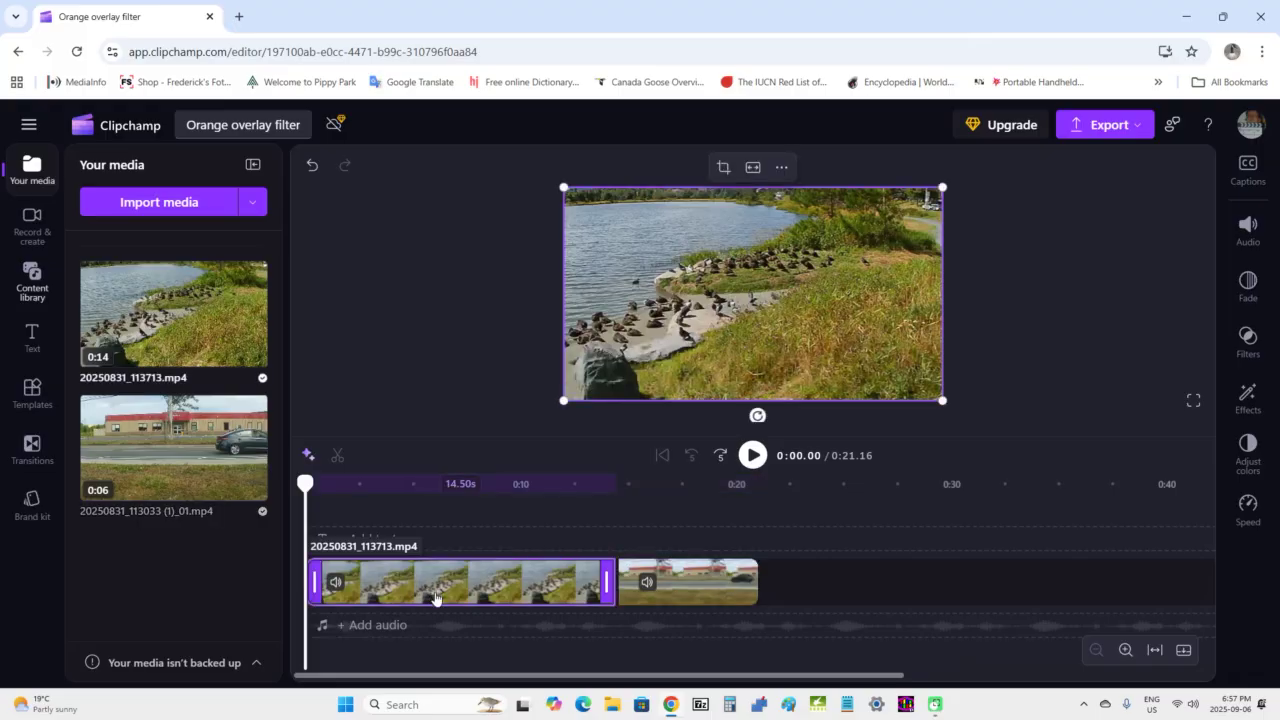
{"action": "left_click", "coordinate": [1256, 345]}
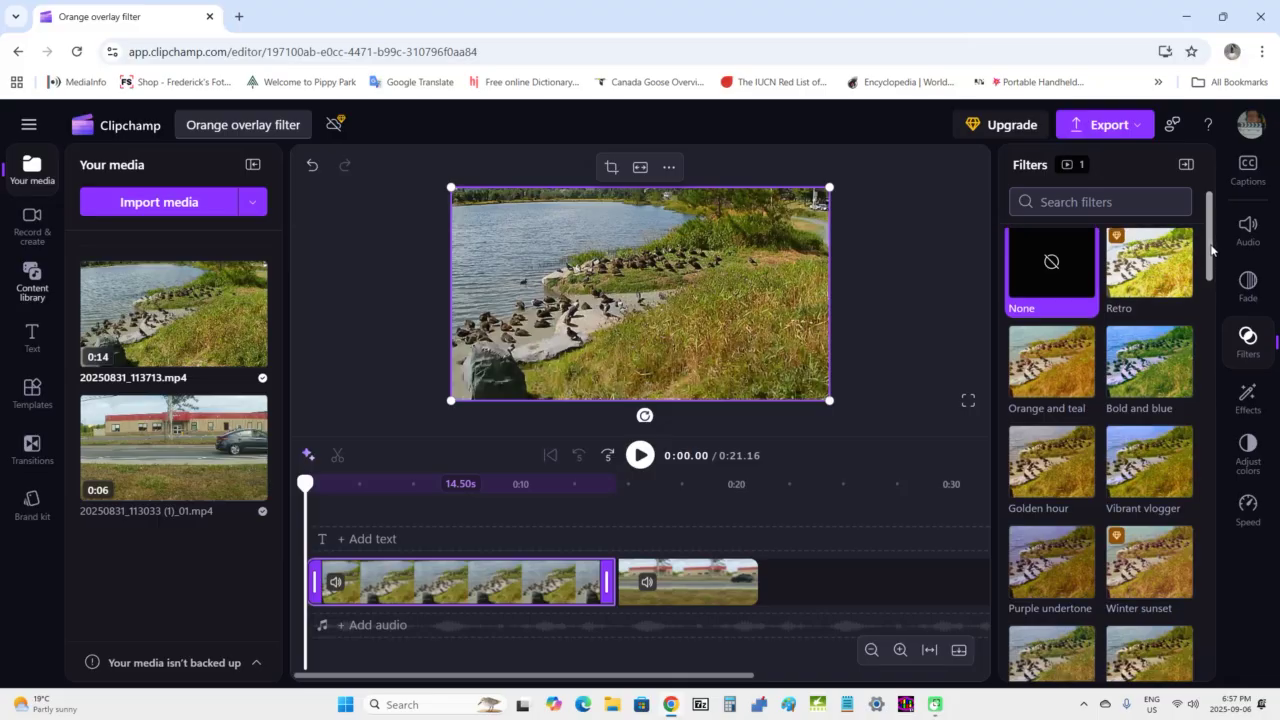
{"action": "left_click_drag", "start_coordinate": [1211, 248], "coordinate": [1215, 617]}
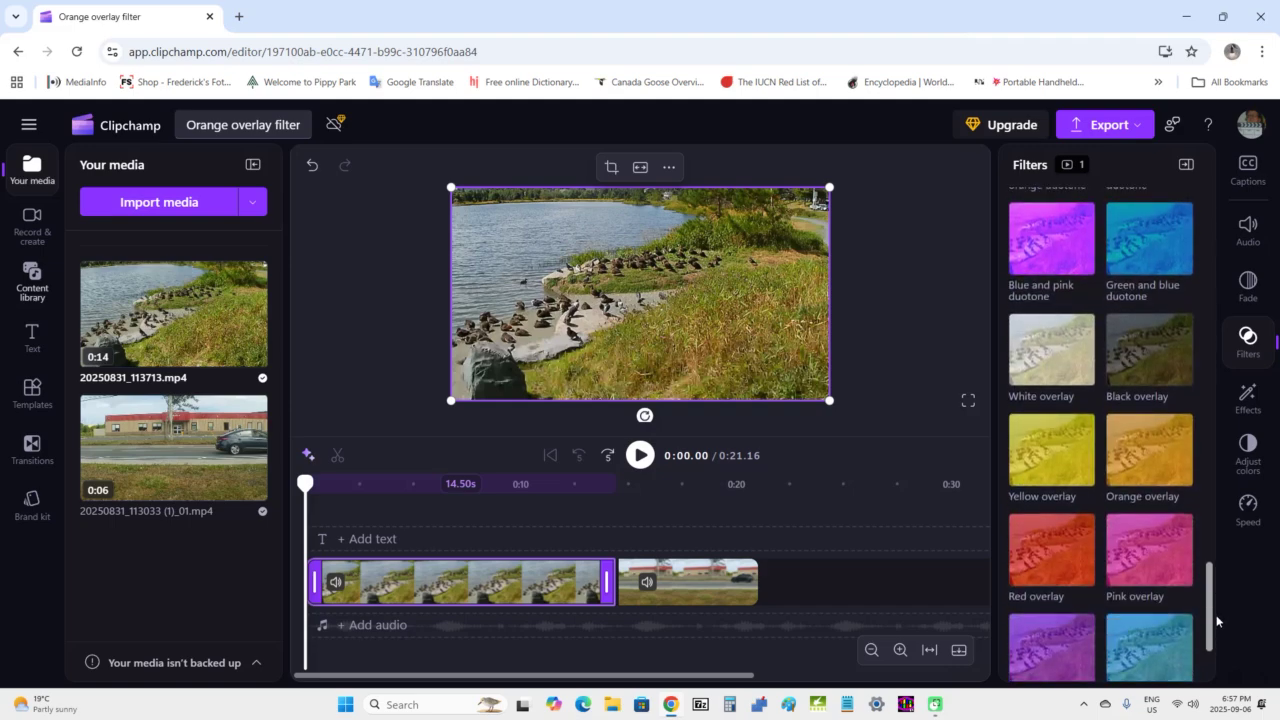
{"action": "left_click", "coordinate": [1153, 455]}
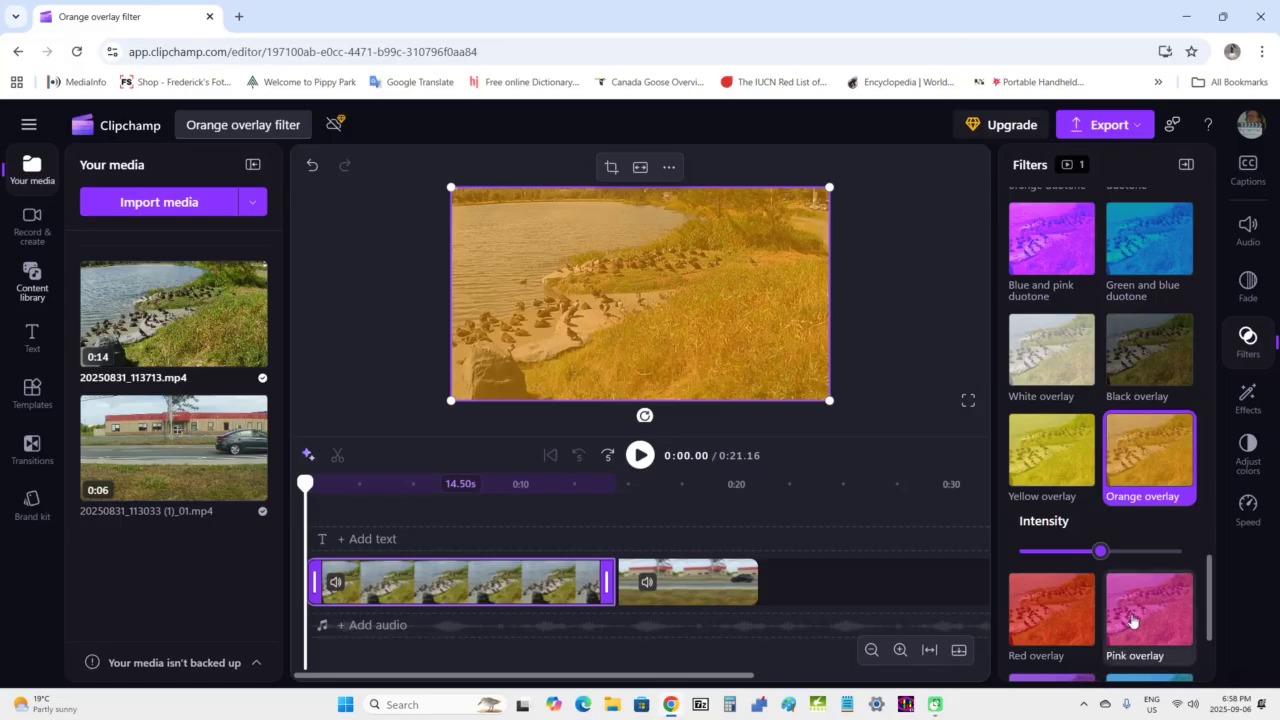
{"action": "left_click_drag", "start_coordinate": [1106, 560], "coordinate": [1118, 567]}
{"action": "right_click", "coordinate": [1118, 567]}
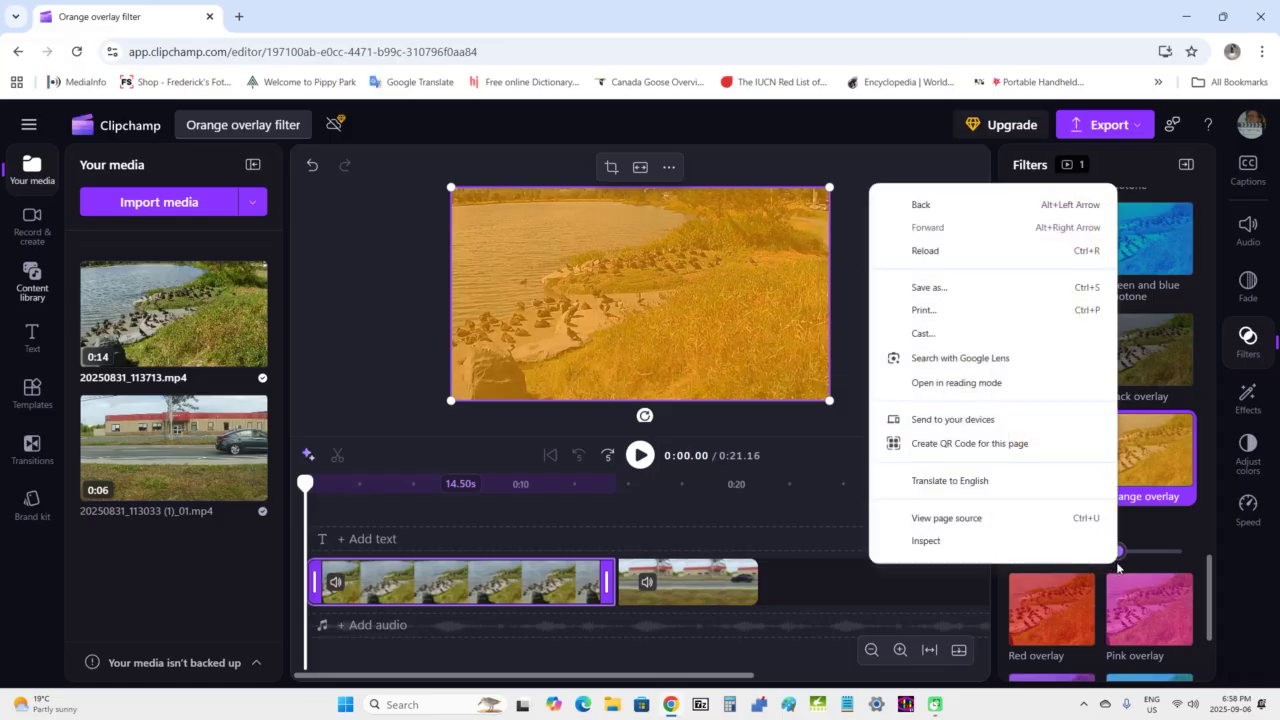
{"action": "left_click", "coordinate": [766, 518]}
{"action": "left_click", "coordinate": [766, 518]}
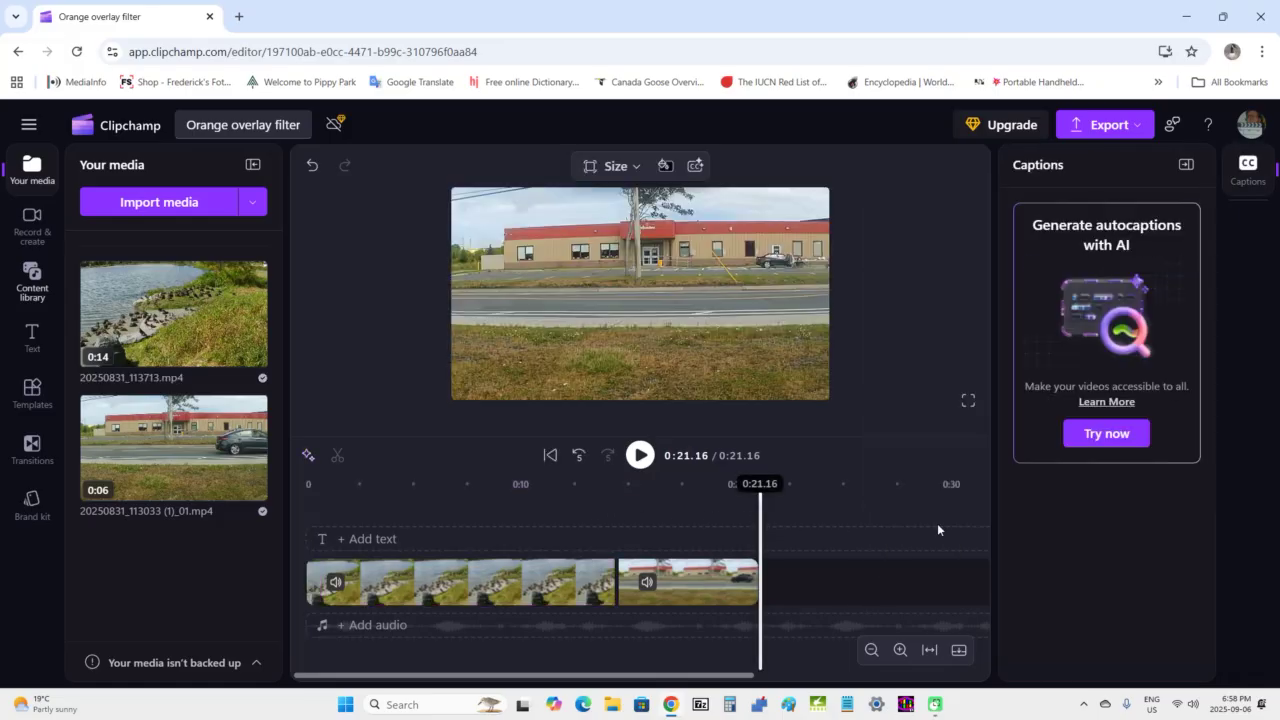
Step: Review the filter settings applied to clip 20250831_113713.mp4 on the timeline
{"action": "left_click", "coordinate": [493, 606]}
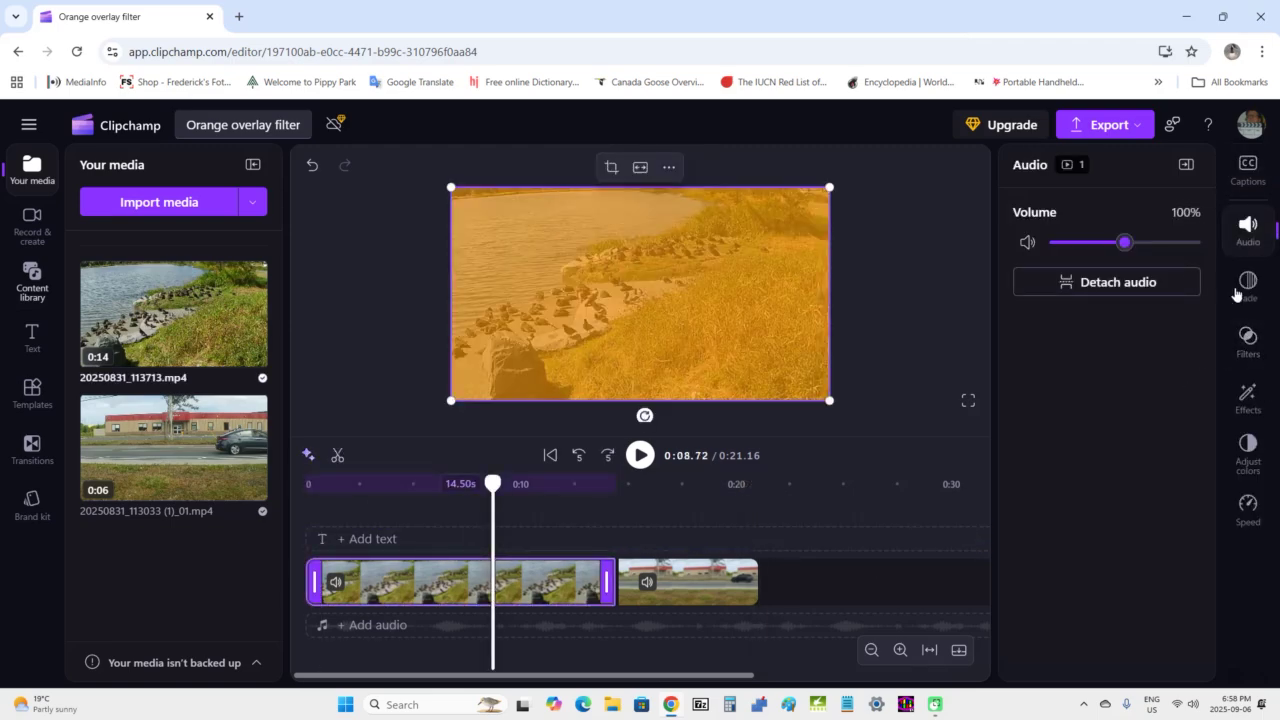
{"action": "left_click", "coordinate": [1248, 343]}
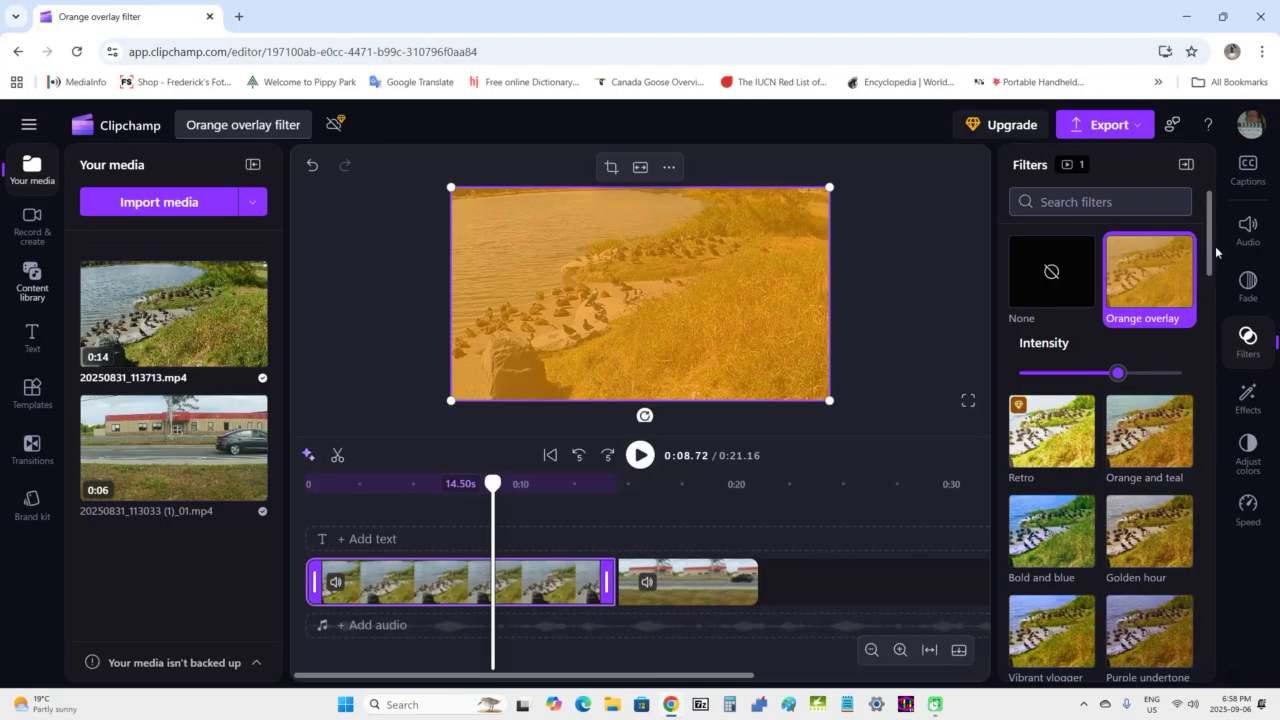
{"action": "scroll", "coordinate": [1215, 252], "scroll_direction": "down", "scroll_amount": 1}
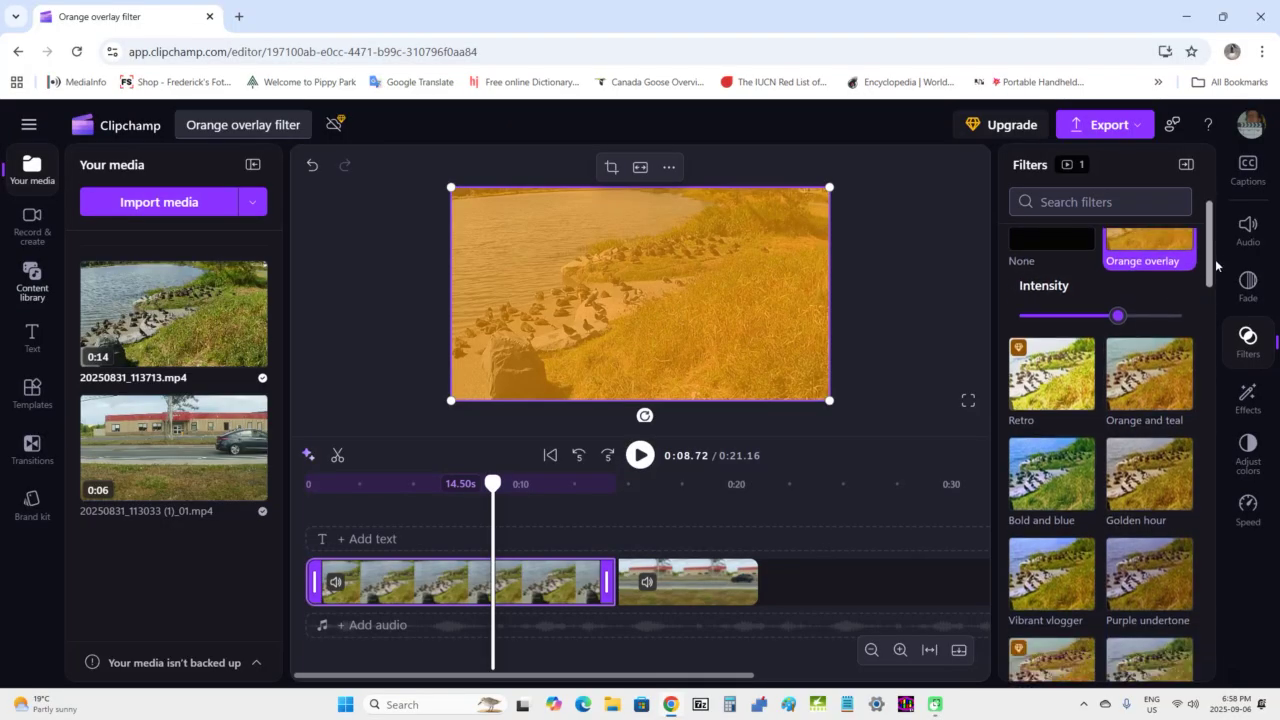
{"action": "scroll", "coordinate": [1215, 250], "scroll_direction": "up", "scroll_amount": 1}
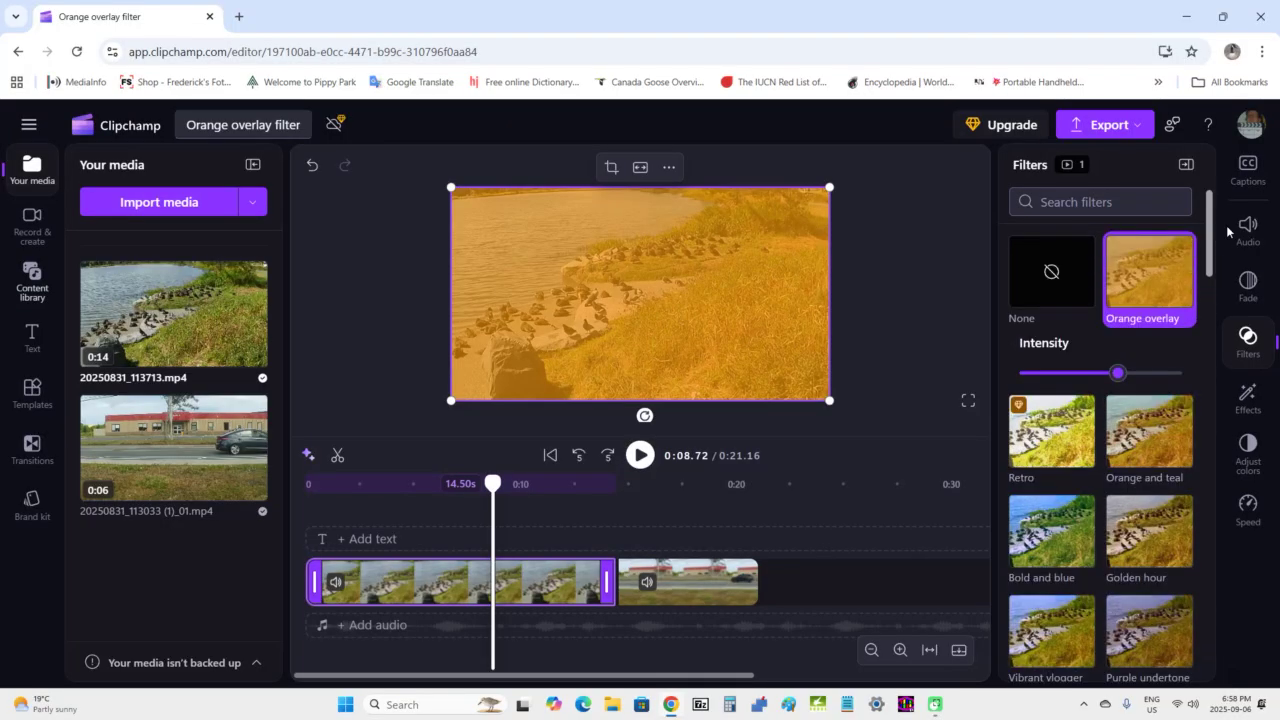
{"action": "left_click", "coordinate": [1186, 165]}
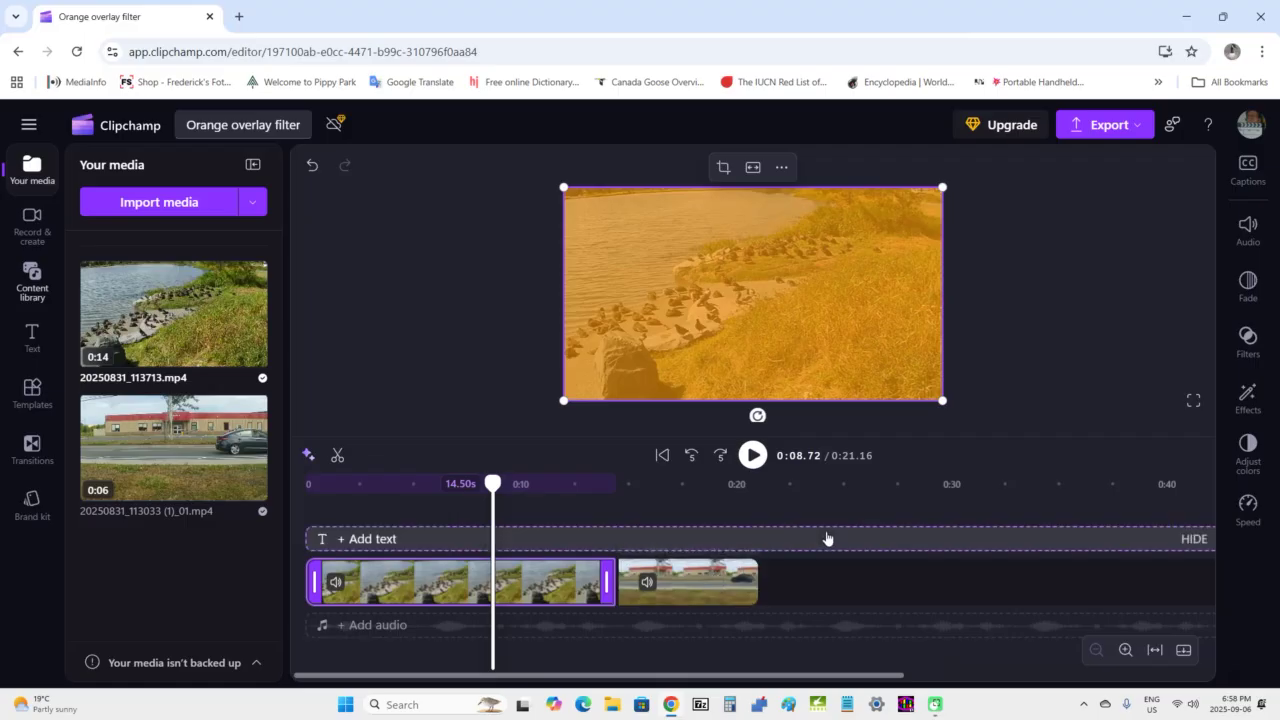
Step: Find the Orange overlay filter by name, apply it to clip 20250831_113033 (1)_01.mp4, and raise its intensity to about 68%
{"action": "left_click", "coordinate": [698, 582]}
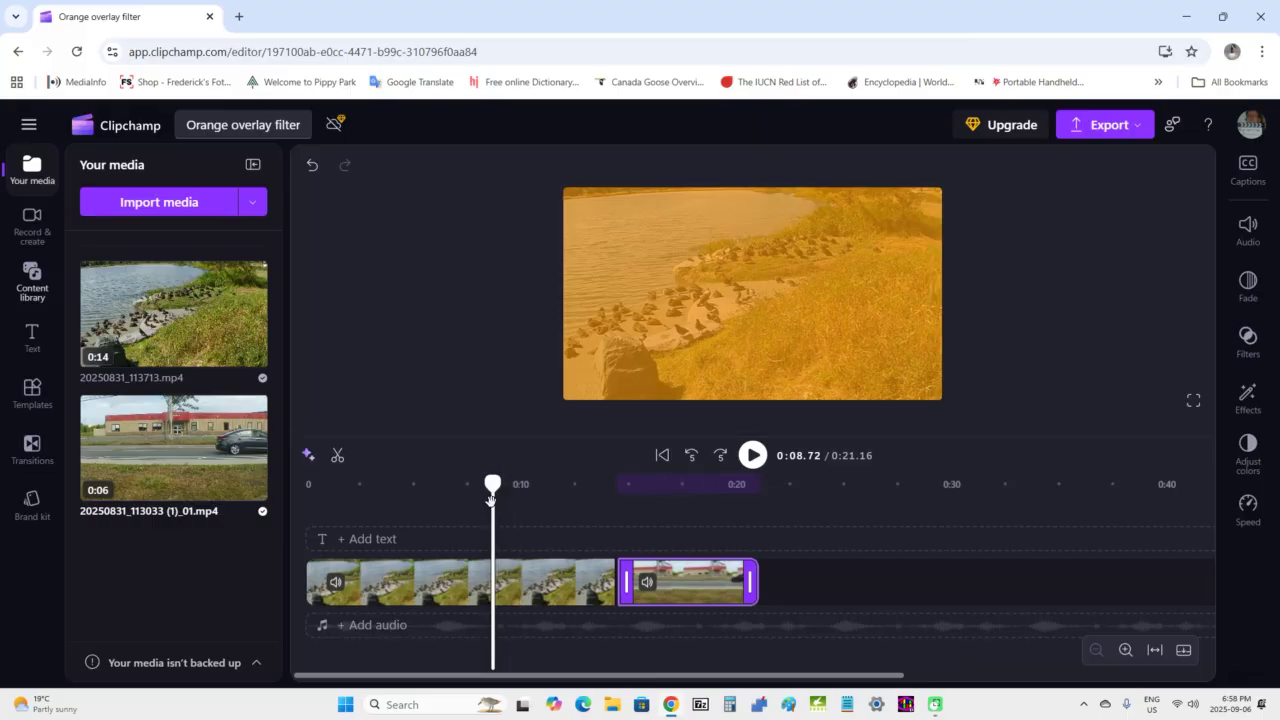
{"action": "left_click_drag", "start_coordinate": [493, 484], "coordinate": [620, 565]}
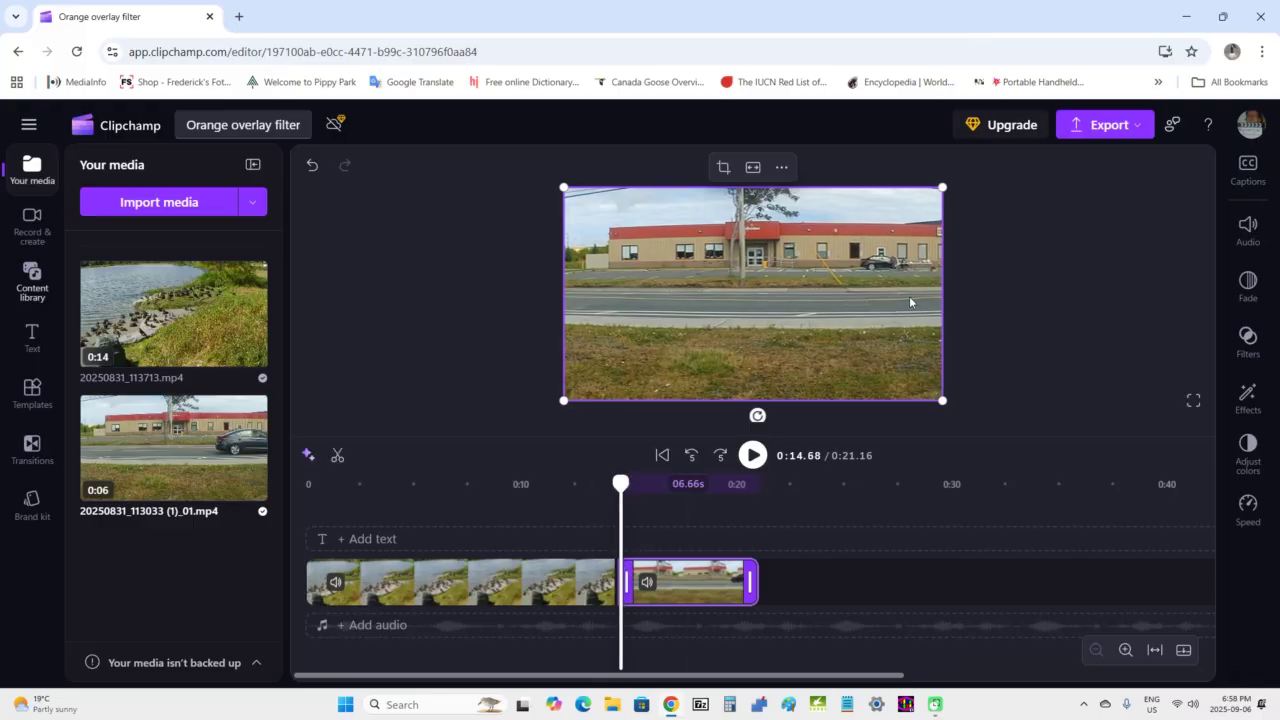
{"action": "left_click", "coordinate": [1247, 340]}
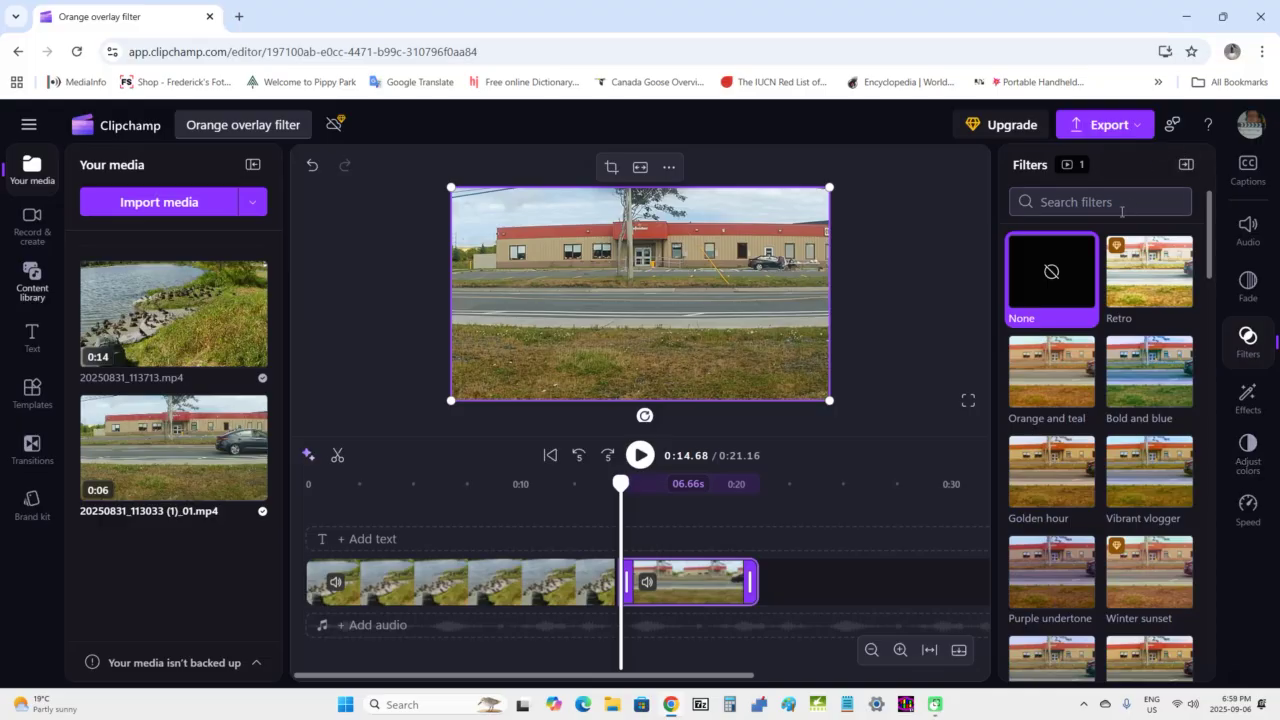
{"action": "left_click", "coordinate": [1066, 200]}
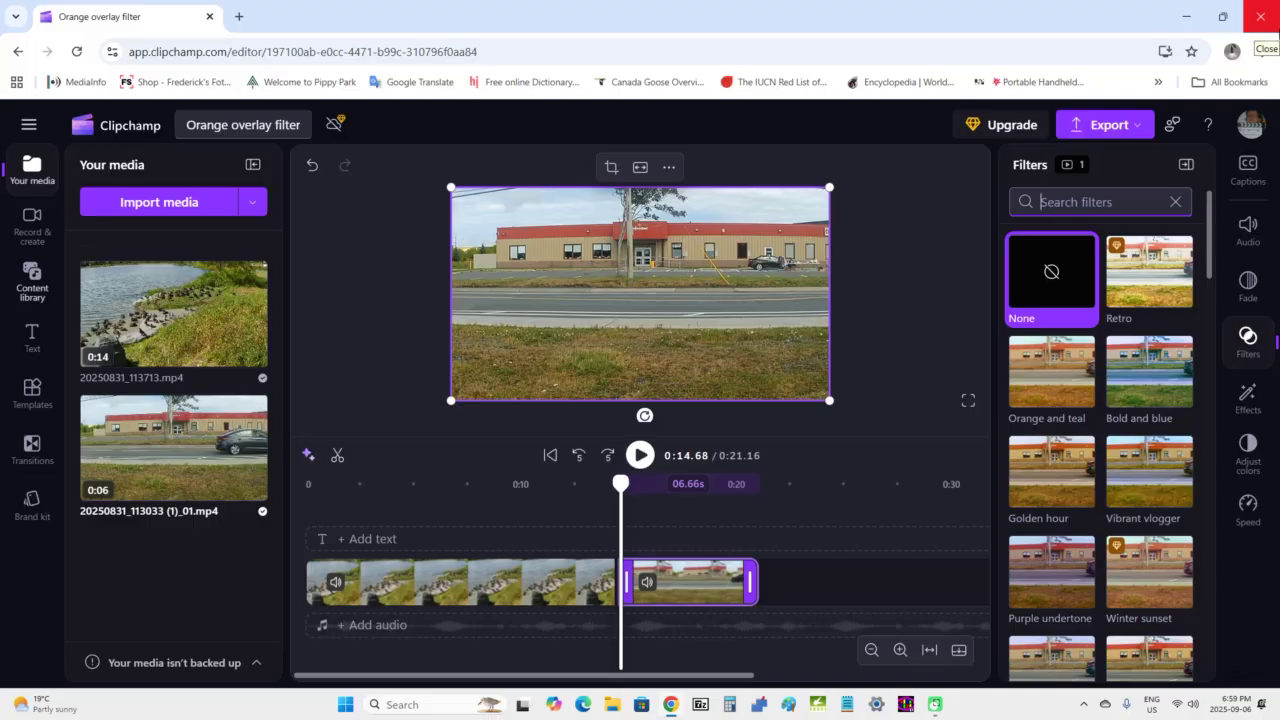
{"action": "type", "text": "Orange"}
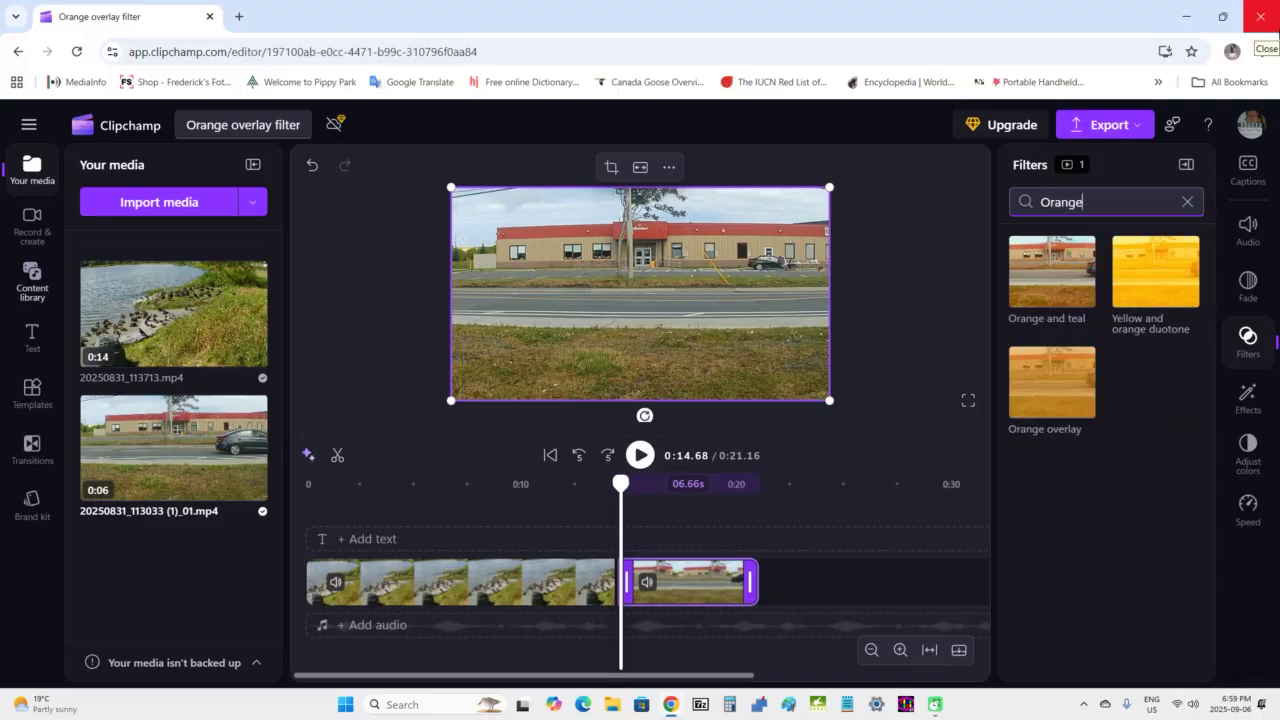
{"action": "type", "text": " overly"}
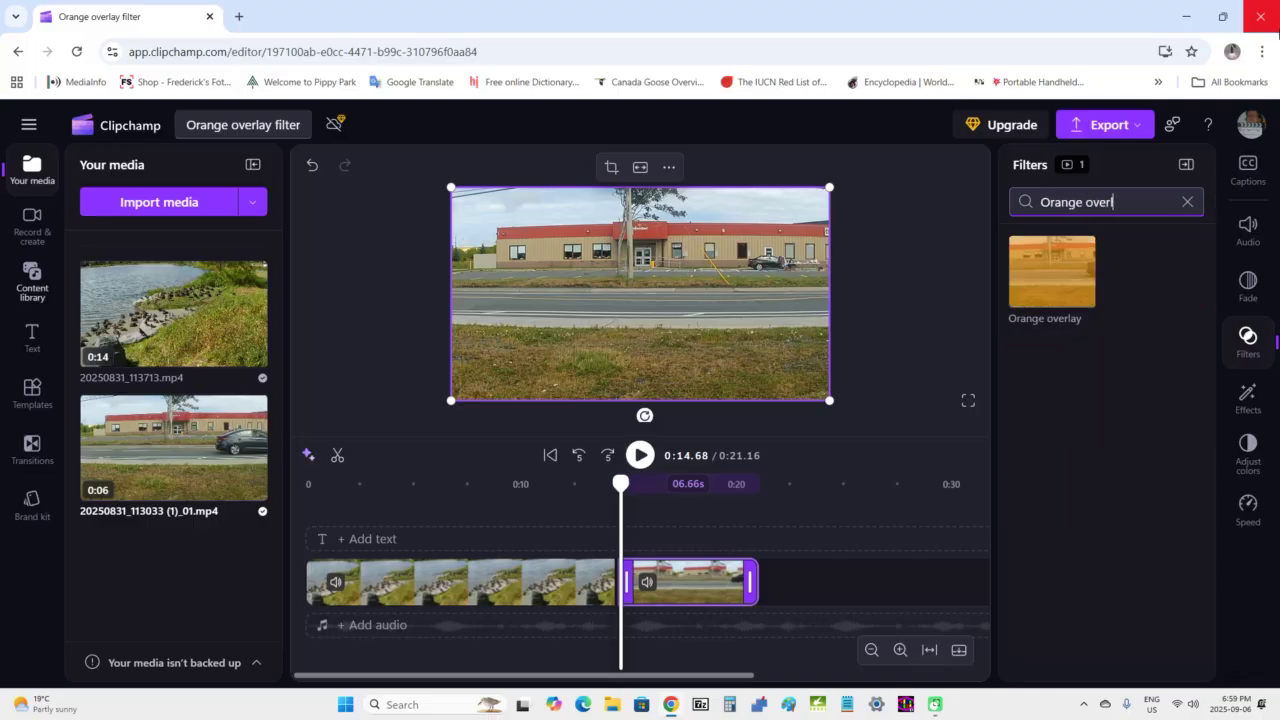
{"action": "key", "text": "BackSpace"}
{"action": "left_click", "coordinate": [1056, 286]}
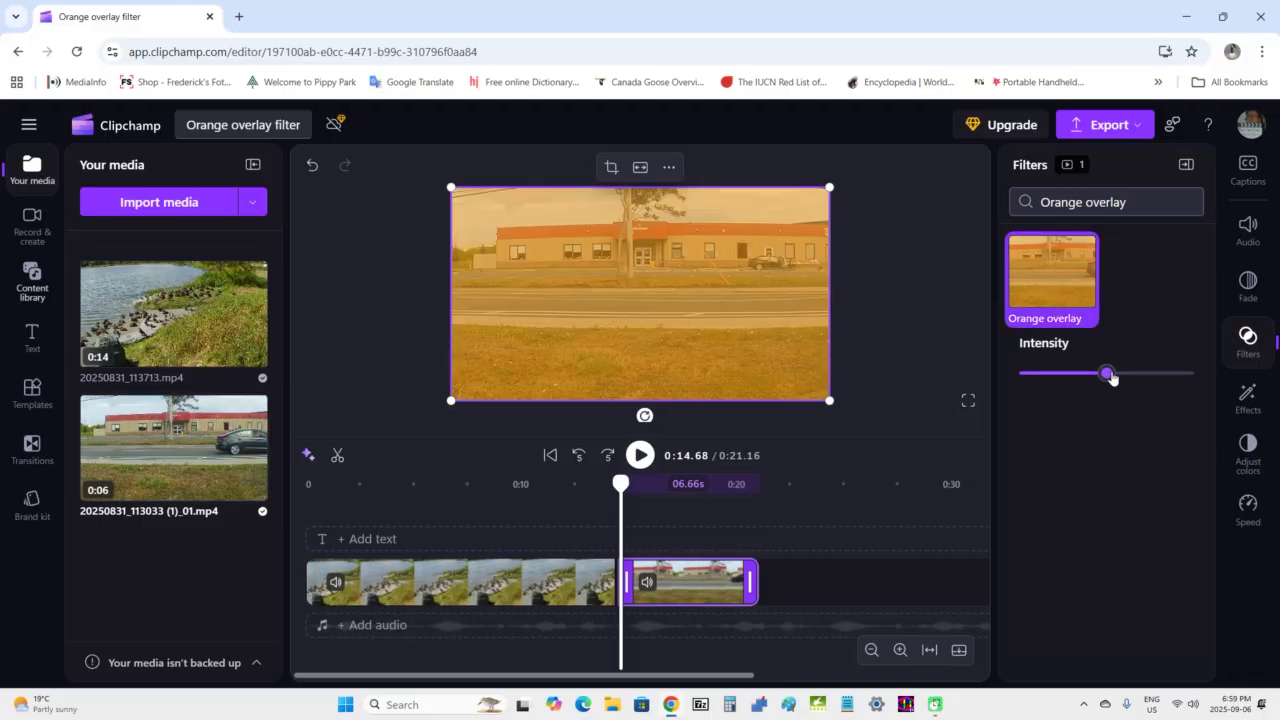
{"action": "left_click_drag", "start_coordinate": [1110, 377], "coordinate": [1137, 389]}
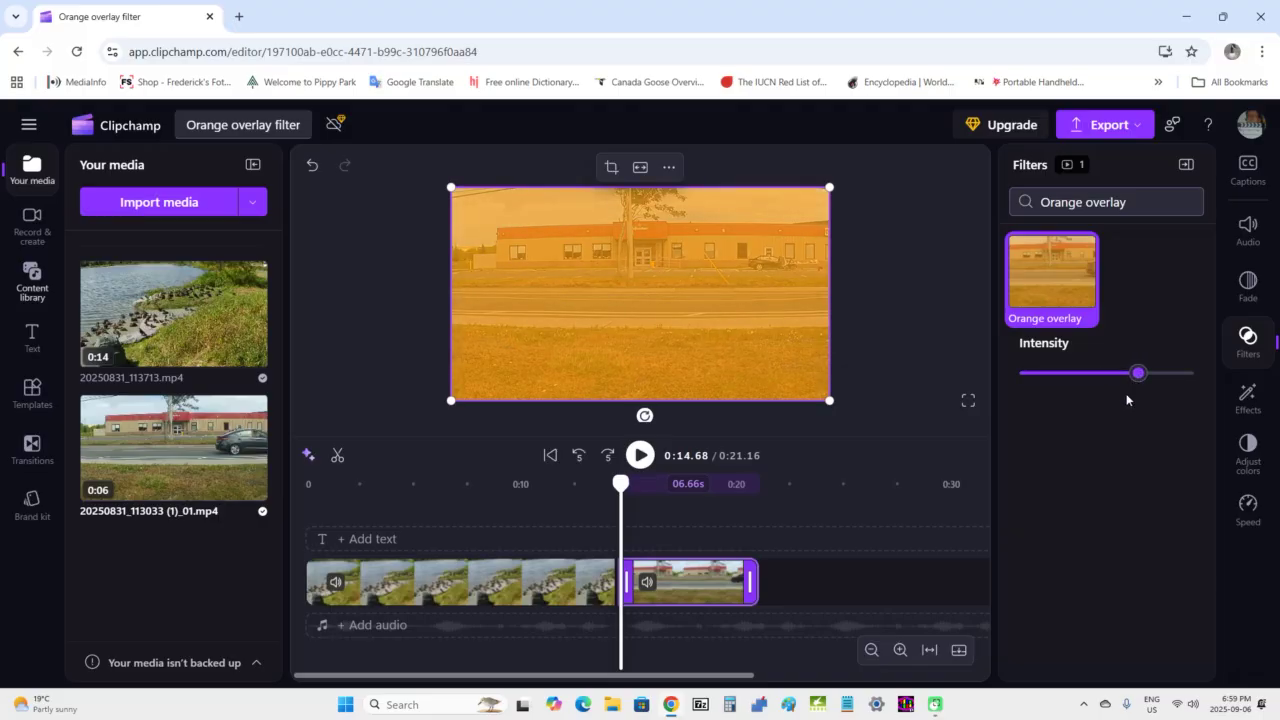
{"action": "left_click", "coordinate": [1183, 165]}
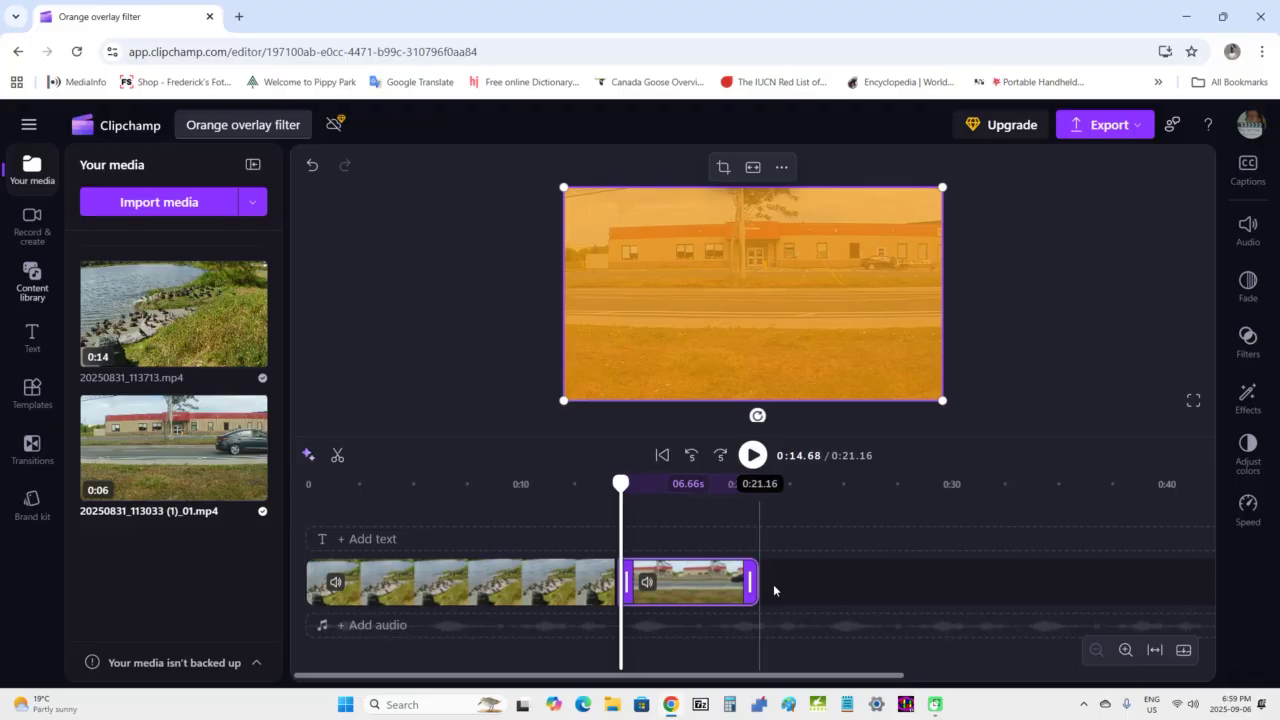
Step: Export the video at 720p and save it as "Orange overlay filter - Made with Clipchamp" in sample clips > clipchamp > orange overlay
{"action": "left_click", "coordinate": [1117, 132]}
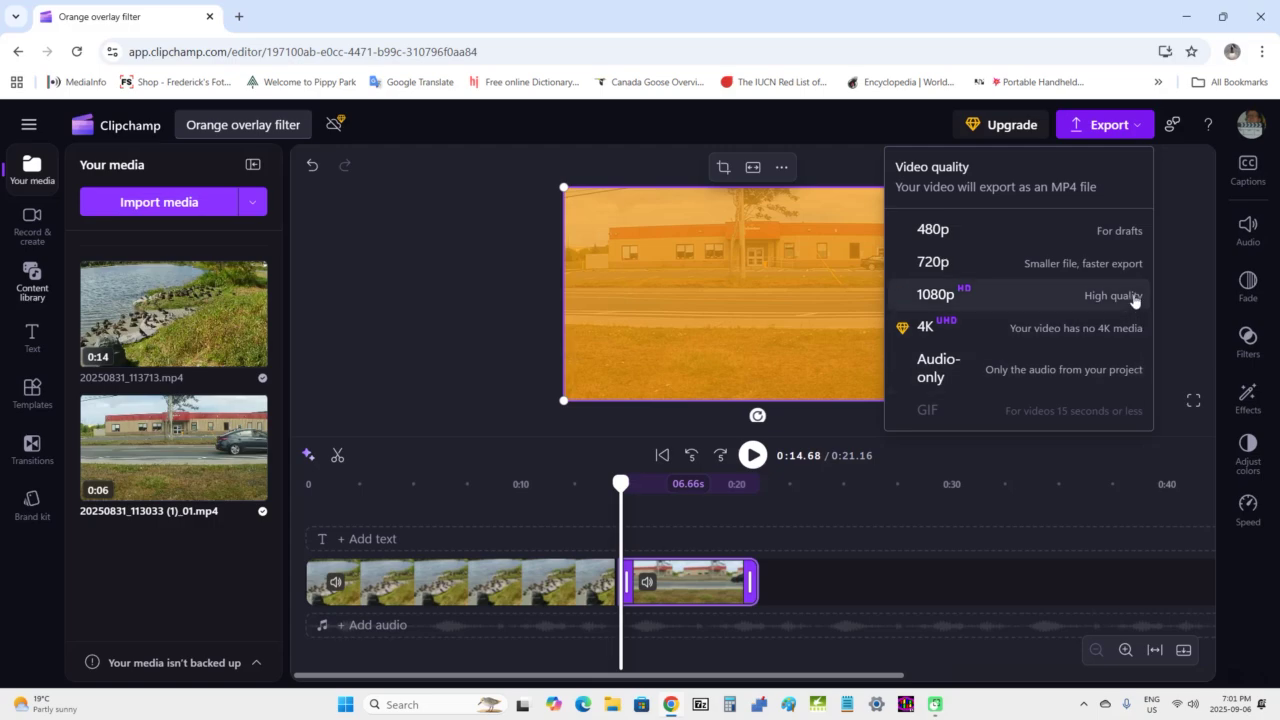
{"action": "left_click", "coordinate": [934, 262]}
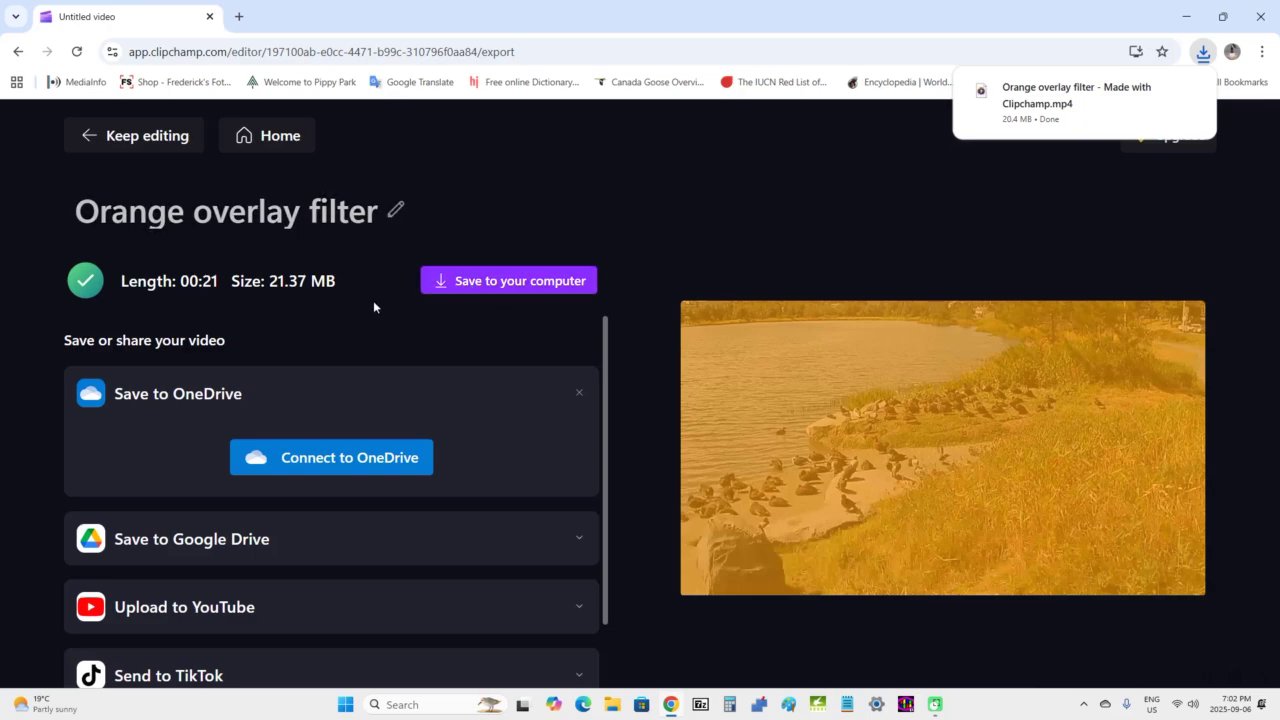
{"action": "left_click", "coordinate": [557, 285]}
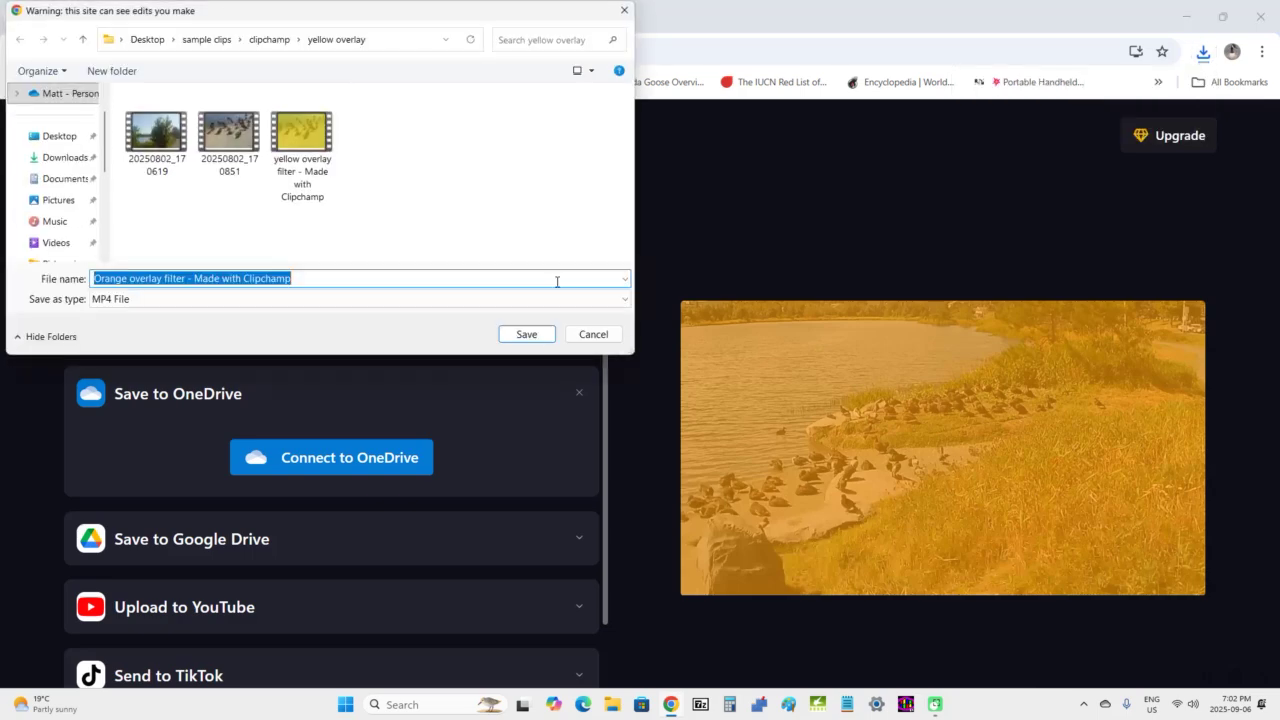
{"action": "left_click", "coordinate": [268, 41]}
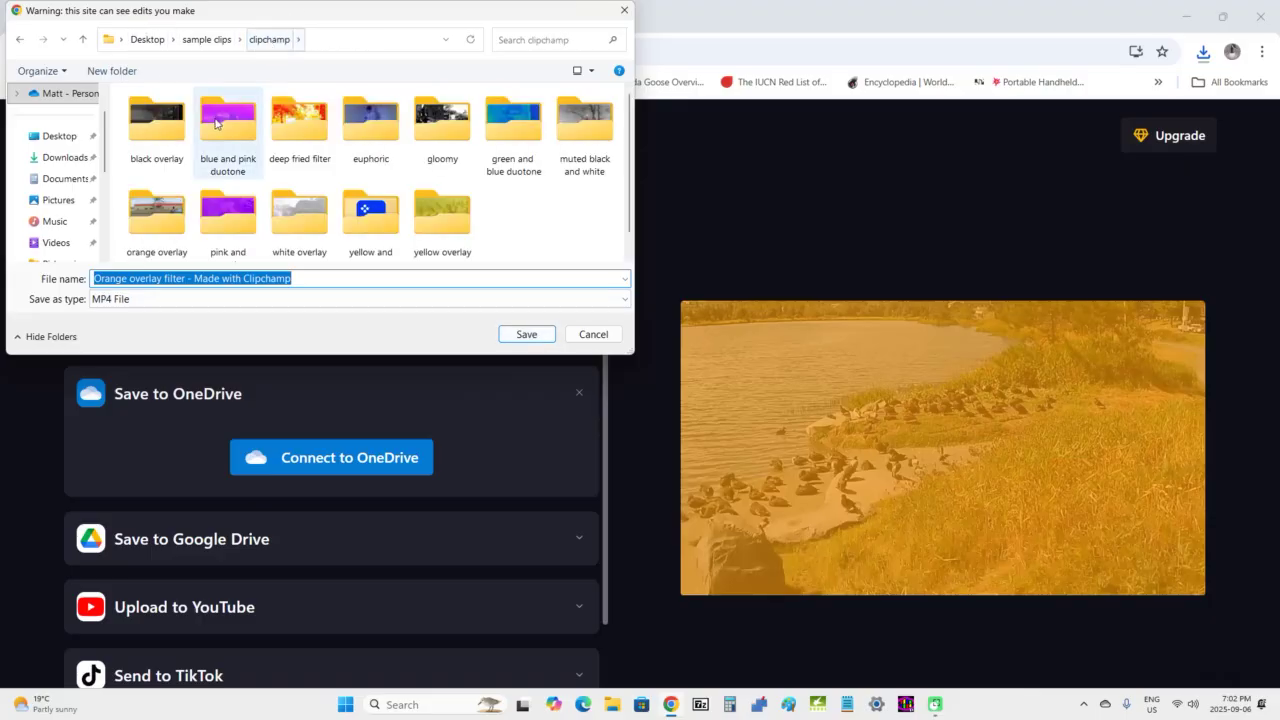
{"action": "left_click", "coordinate": [172, 228]}
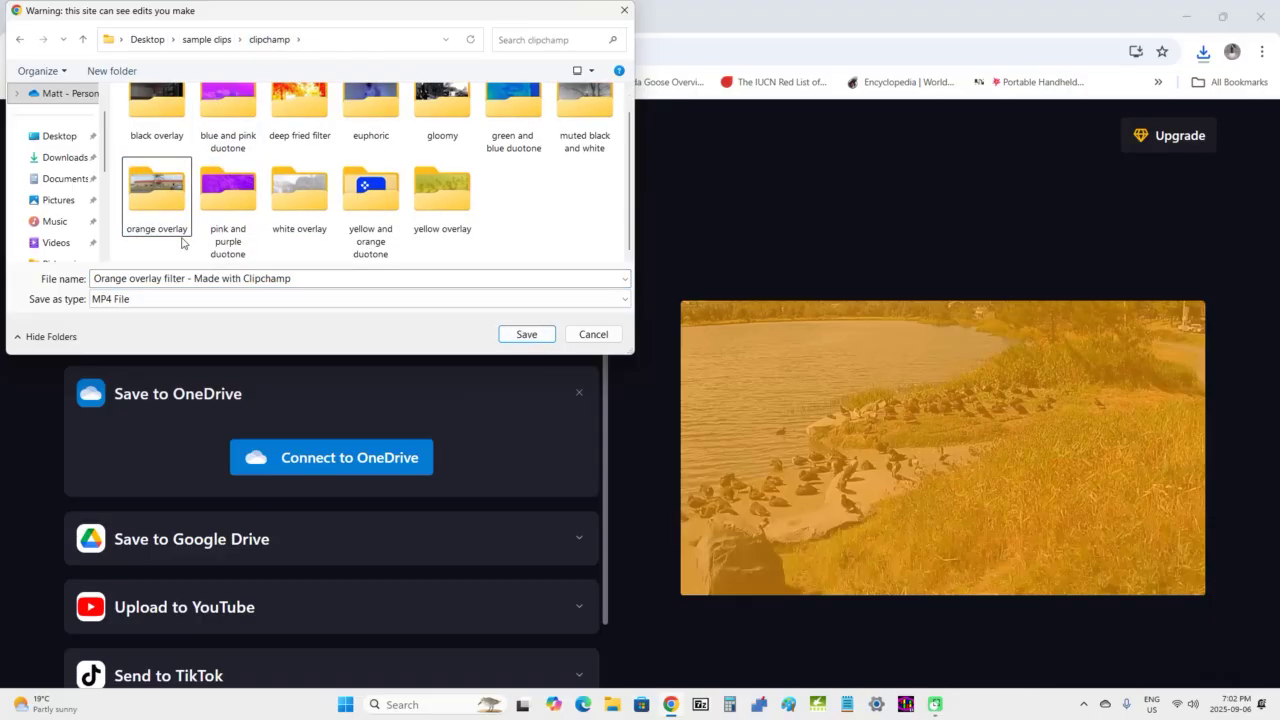
{"action": "double_click", "coordinate": [166, 210]}
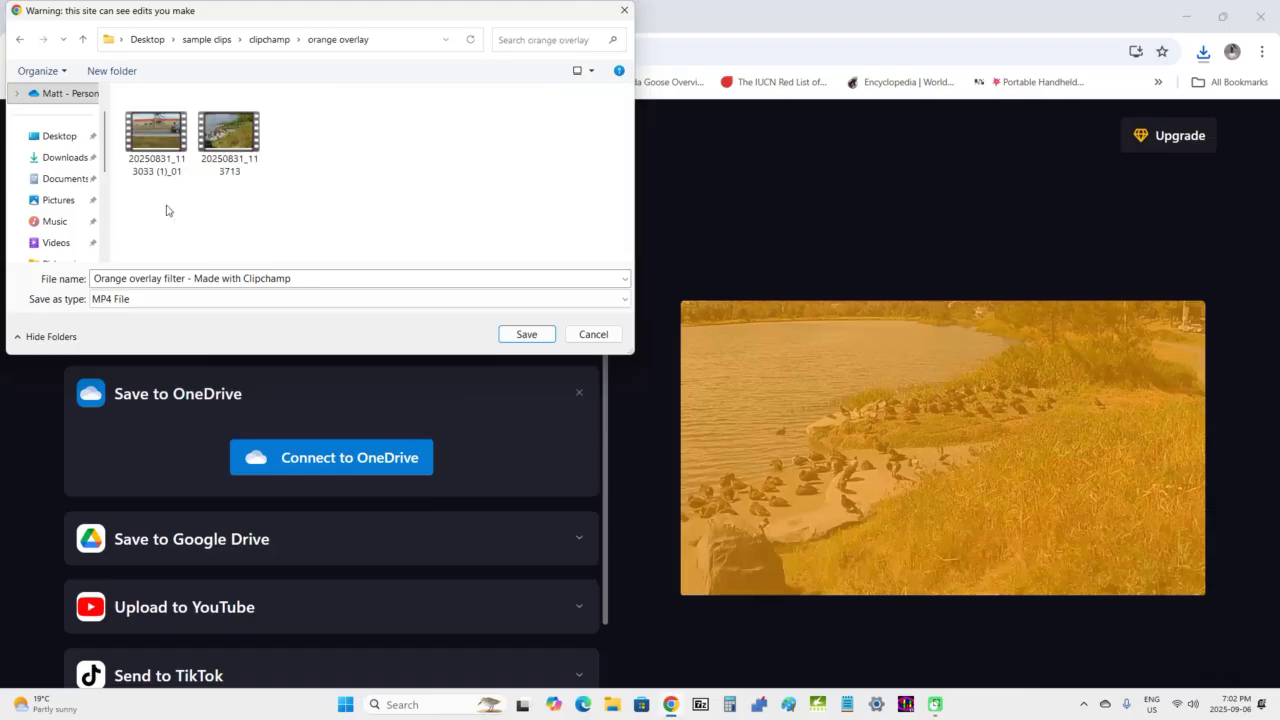
{"action": "left_click", "coordinate": [527, 336]}
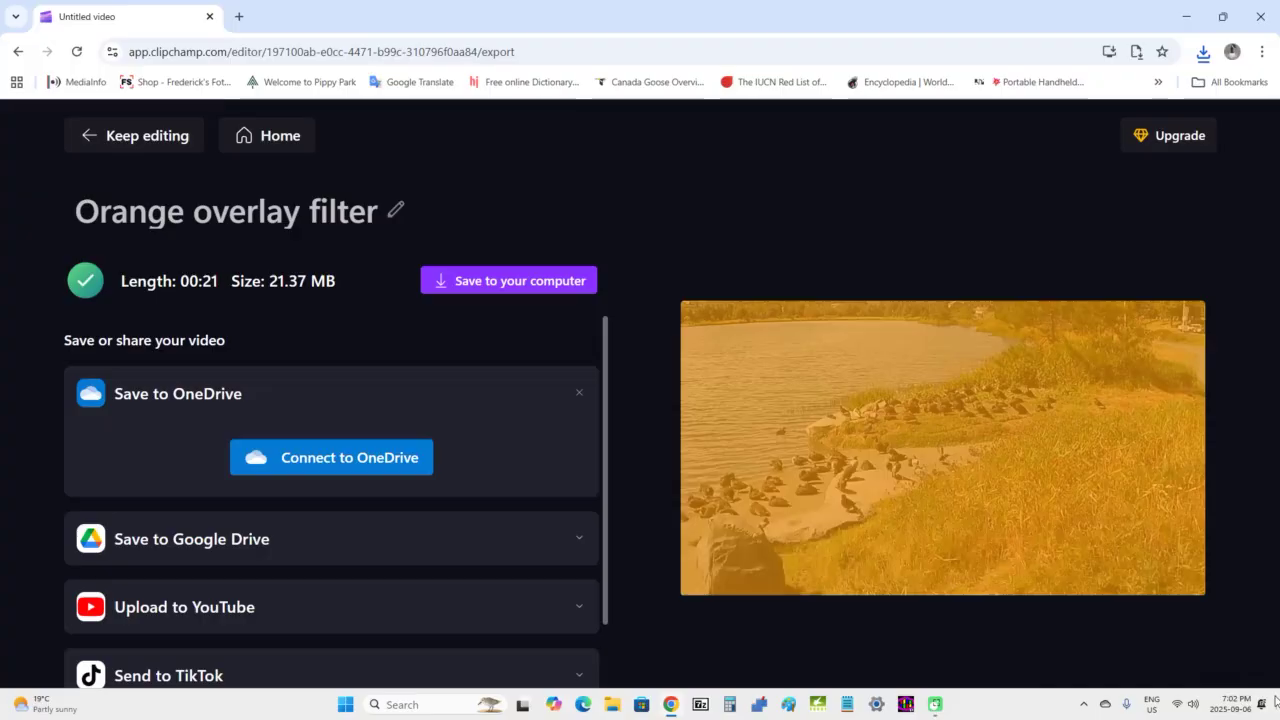
Step: Switch to the desktop and open the folder sample clips > clipchamp > orange overlay in File Explorer
{"action": "key", "text": "super+d"}
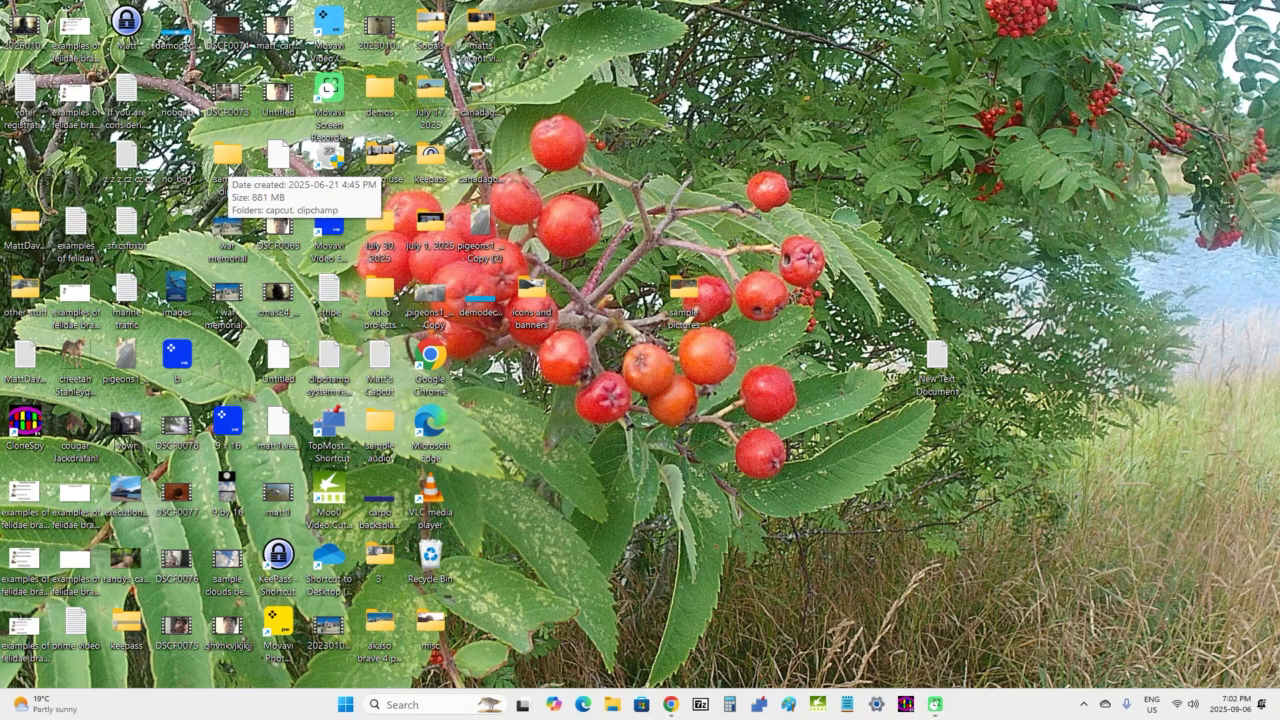
{"action": "double_click", "coordinate": [231, 156]}
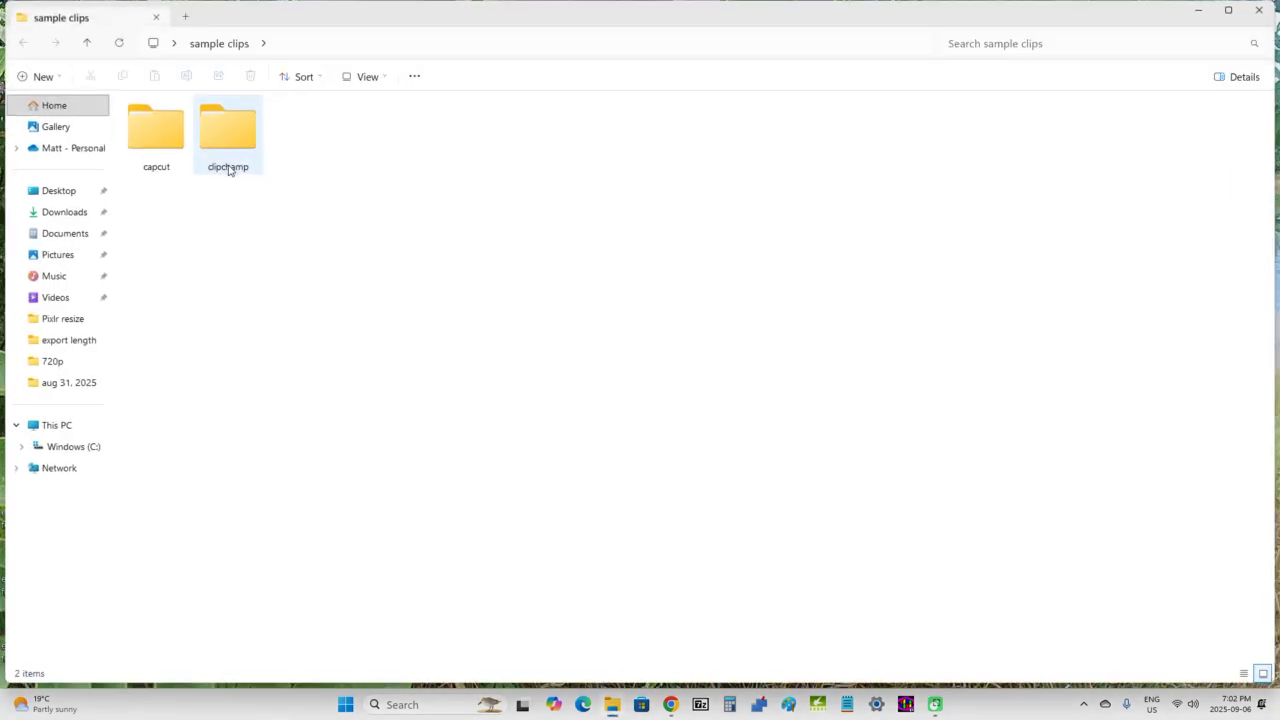
{"action": "left_click", "coordinate": [232, 153]}
{"action": "double_click", "coordinate": [231, 155]}
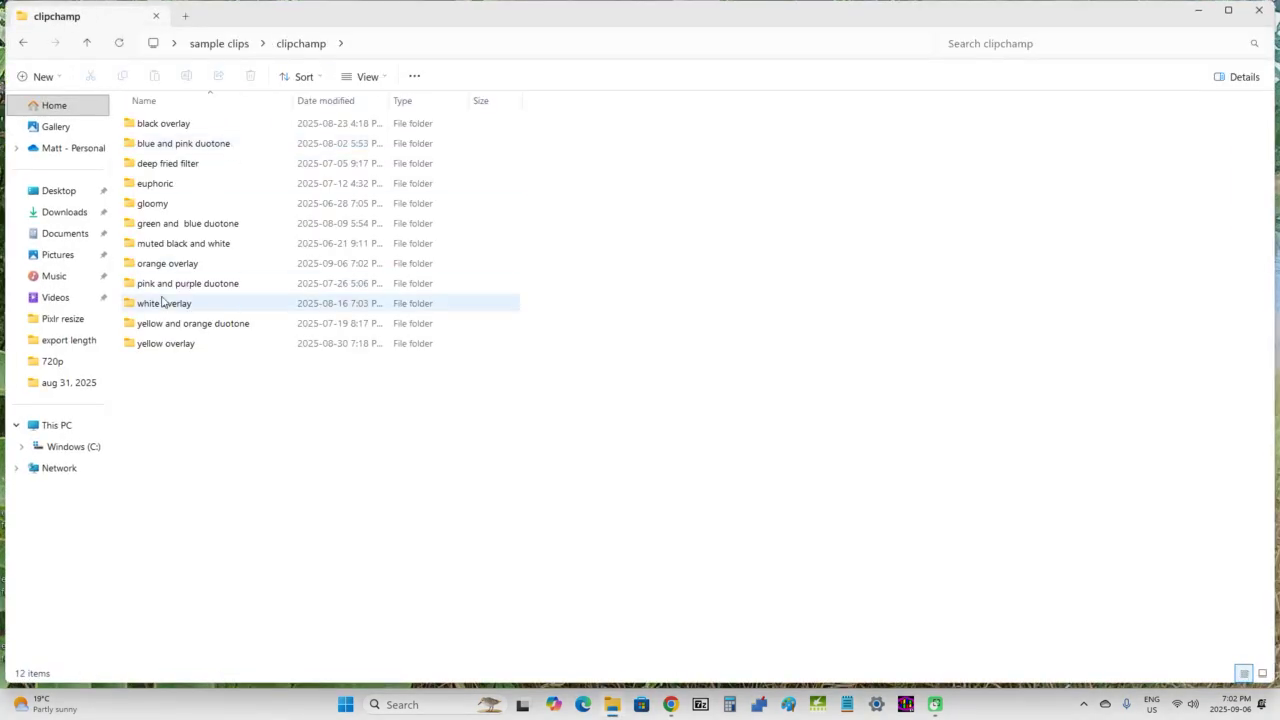
{"action": "double_click", "coordinate": [186, 264]}
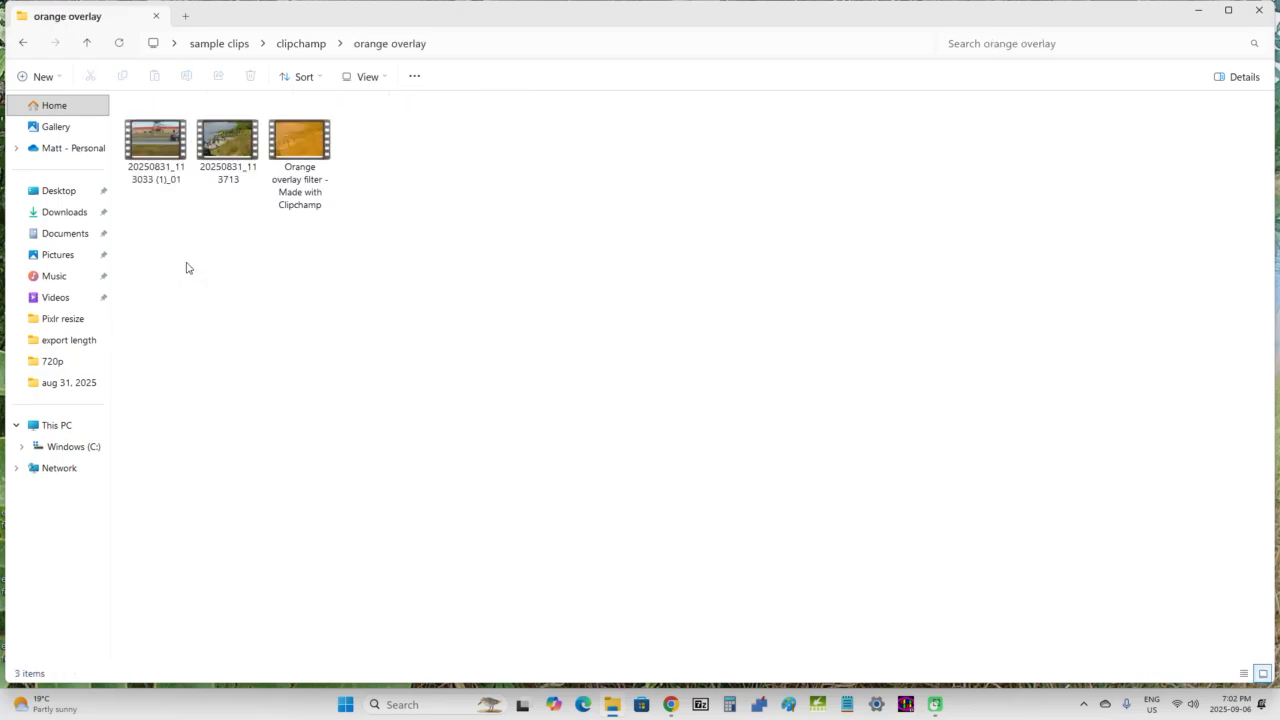
Step: Play the exported "Orange overlay filter - Made with Clipchamp" video full screen in Media Player, then close the player
{"action": "mouse_move", "coordinate": [300, 140]}
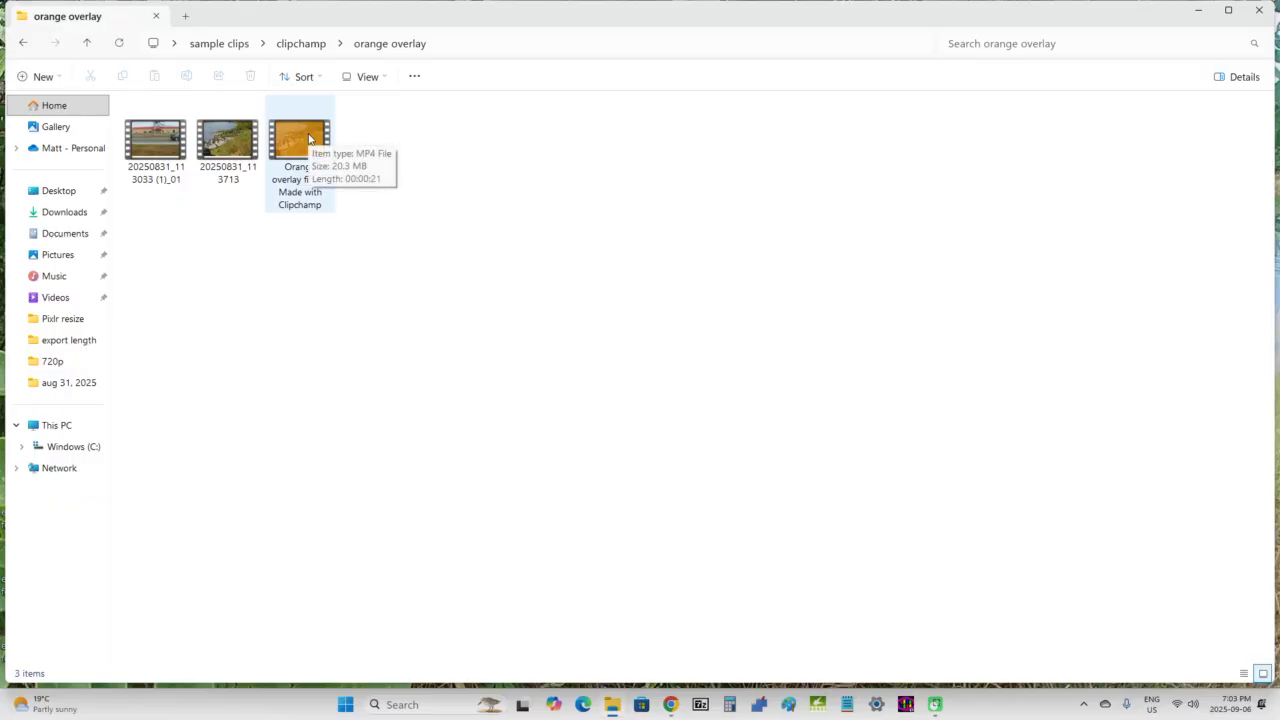
{"action": "double_click", "coordinate": [309, 139]}
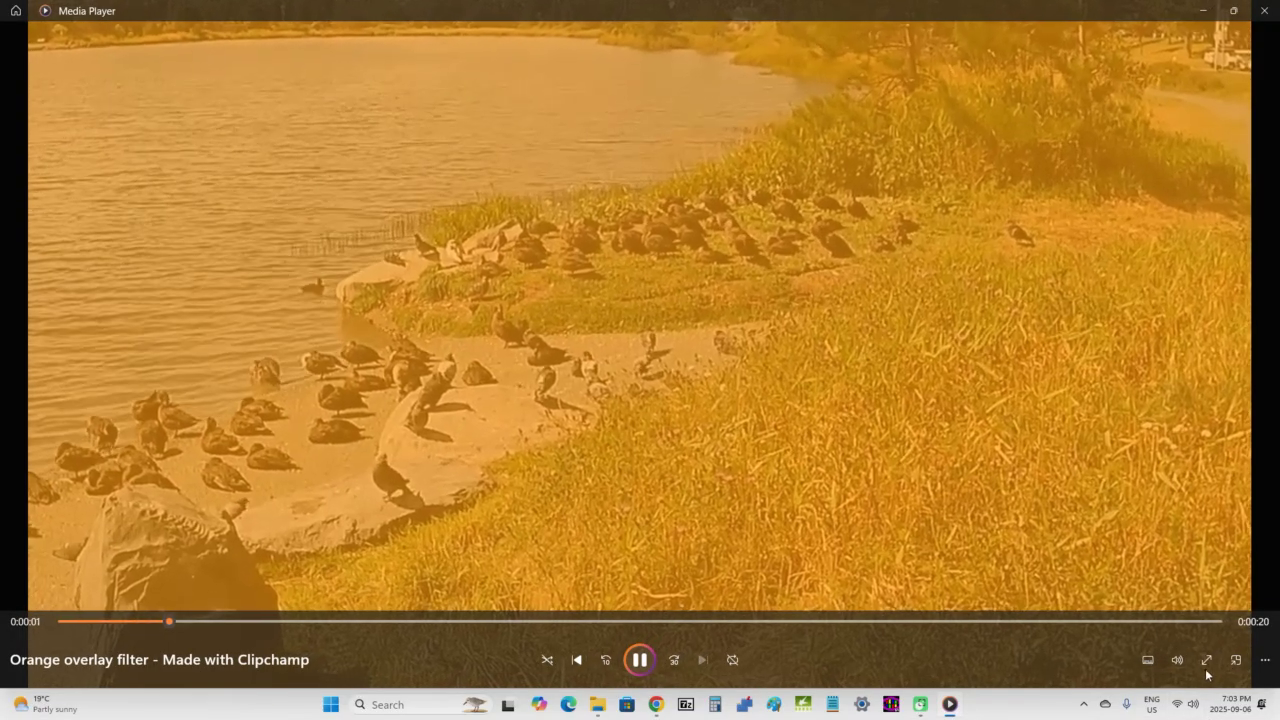
{"action": "left_click", "coordinate": [1206, 660]}
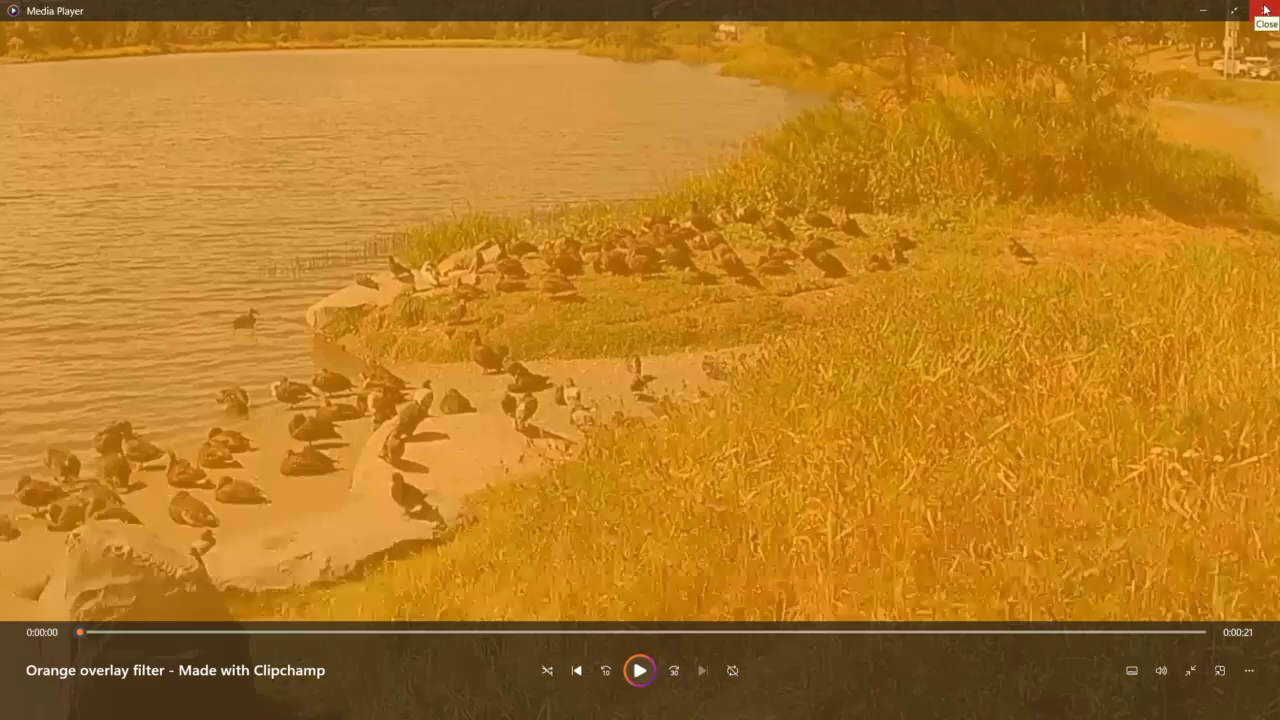
{"action": "left_click", "coordinate": [1265, 10]}
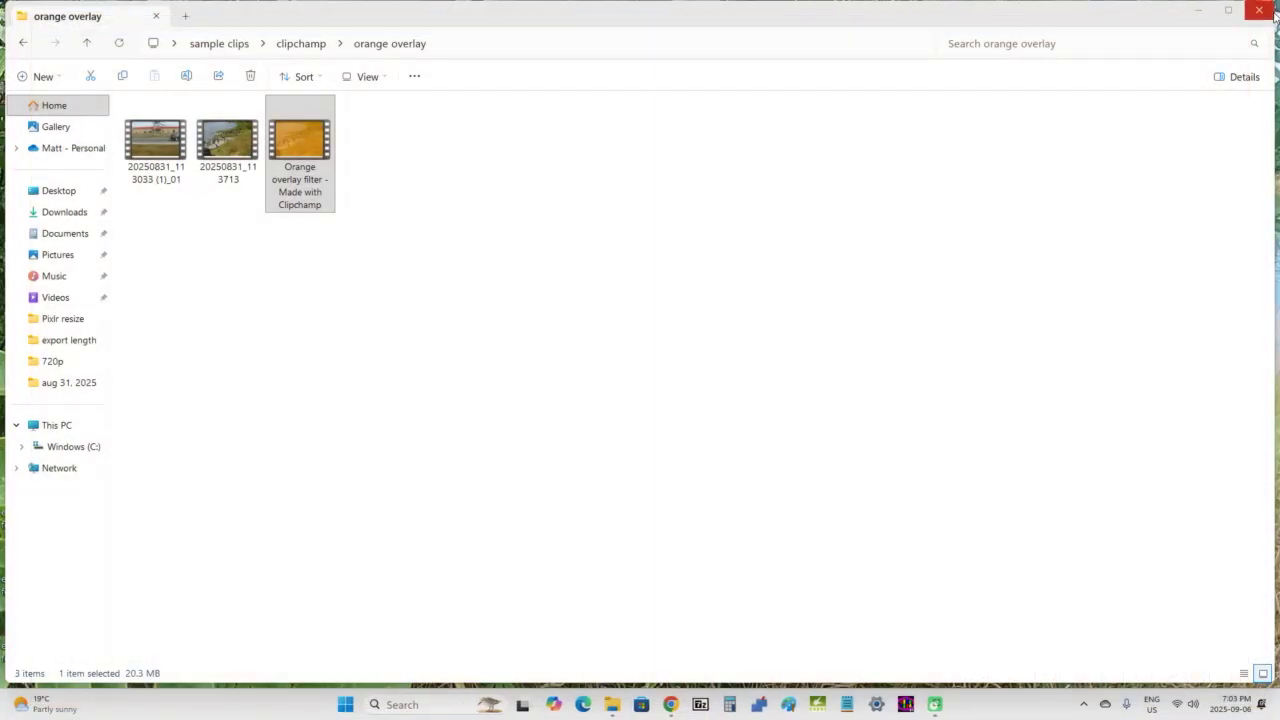
Step: Close the orange overlay folder window, switch to Clipchamp in Chrome, and return from the export page to the editor
{"action": "left_click", "coordinate": [1272, 12]}
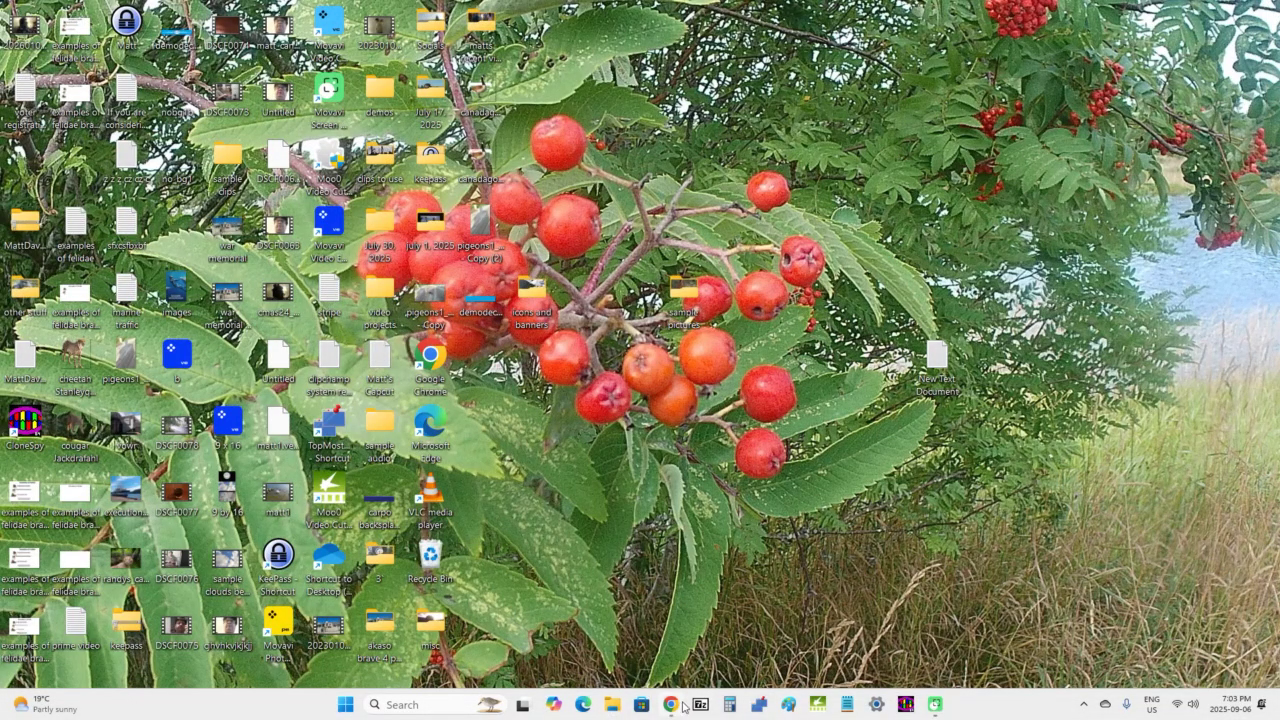
{"action": "mouse_move", "coordinate": [681, 706]}
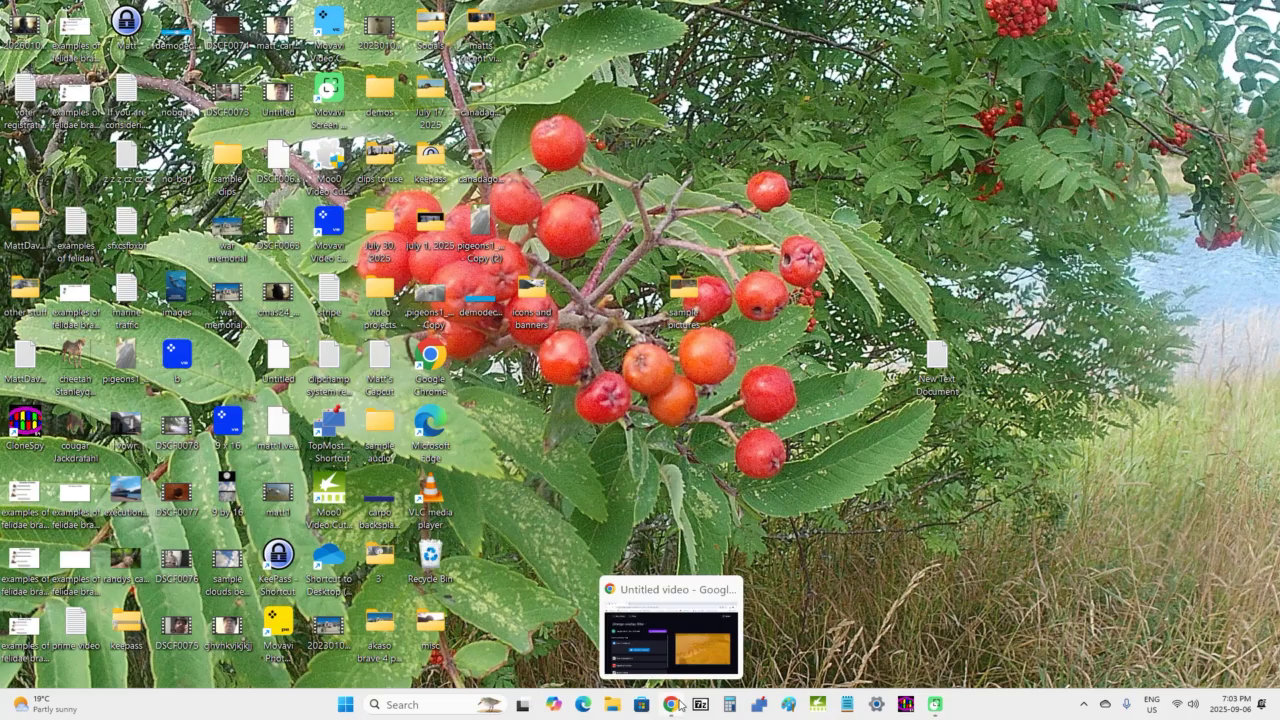
{"action": "left_click", "coordinate": [680, 706]}
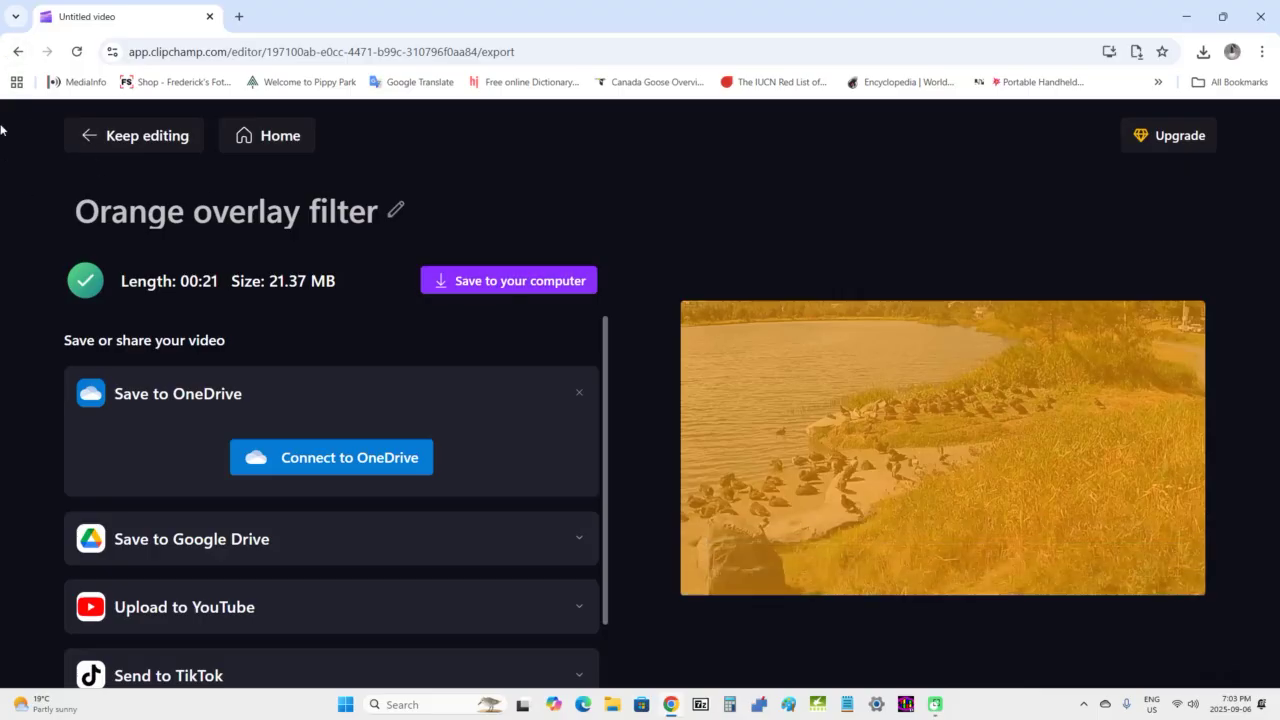
{"action": "left_click", "coordinate": [112, 137]}
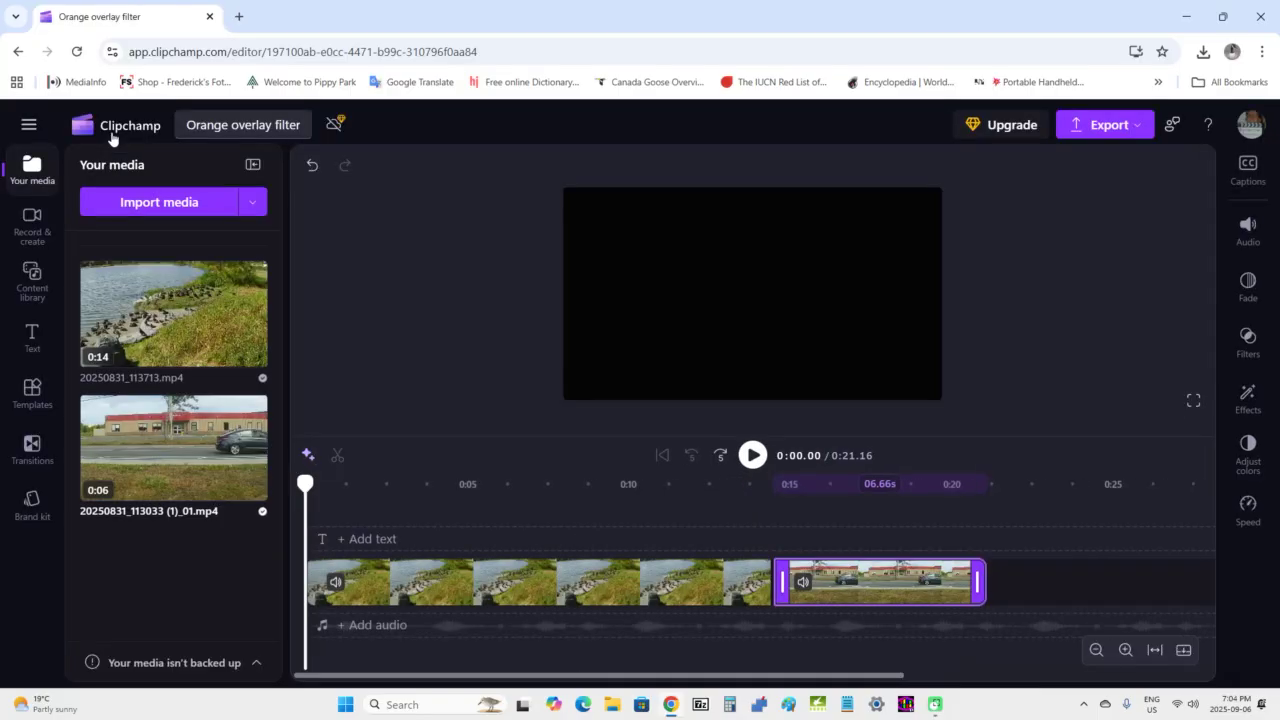
Step: Go back to the Clipchamp home page and reopen the "Orange overlay filter" project from Your videos
{"action": "left_click", "coordinate": [28, 124]}
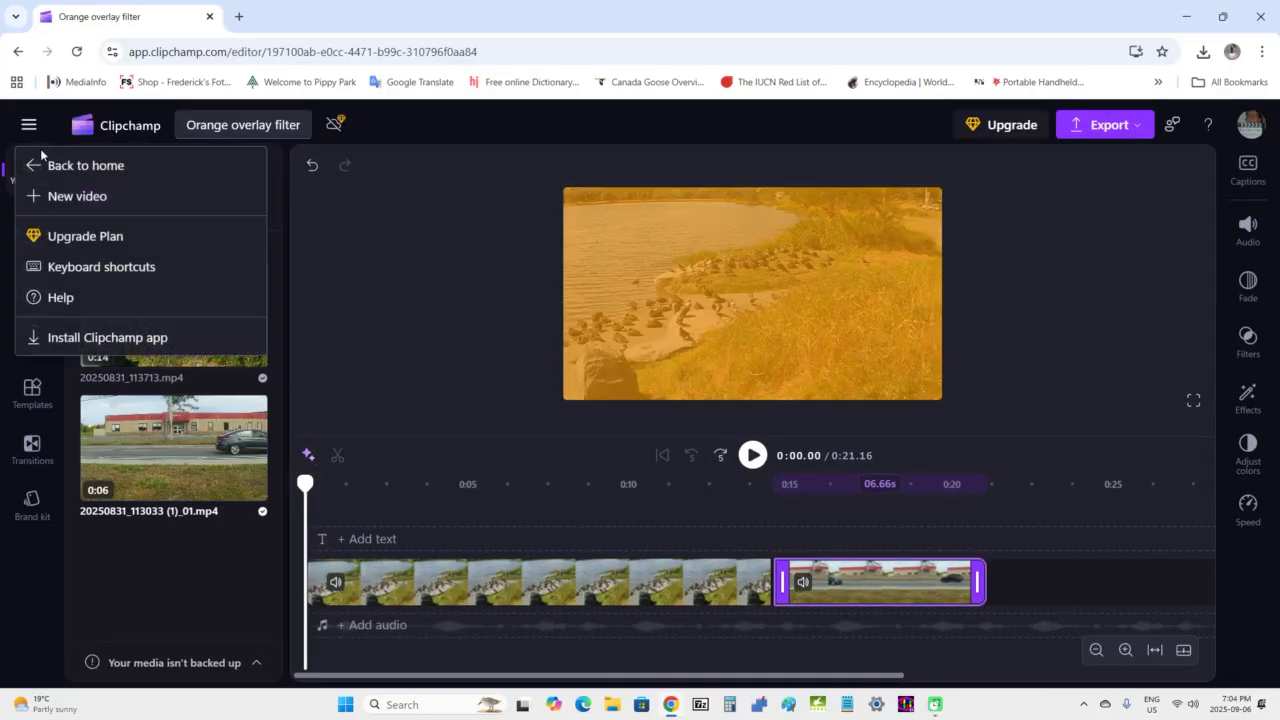
{"action": "left_click", "coordinate": [55, 170]}
{"action": "scroll", "coordinate": [729, 283], "scroll_direction": "down", "scroll_amount": 5}
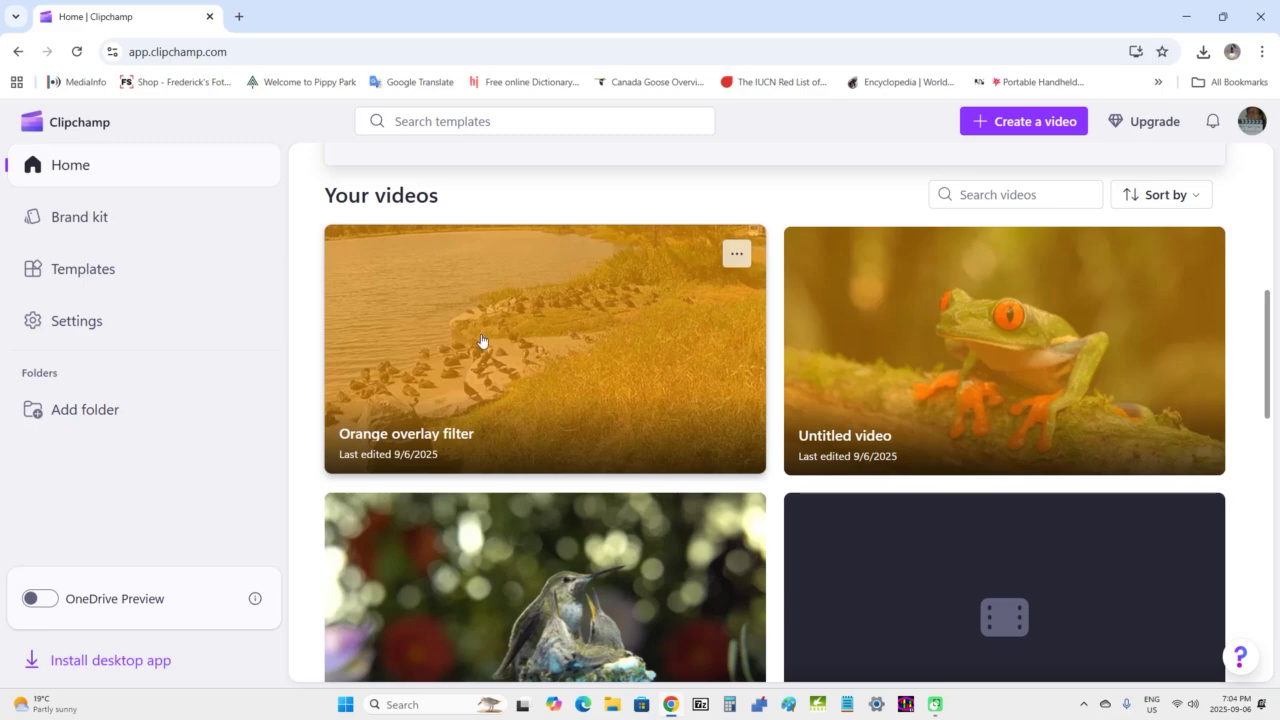
{"action": "scroll", "coordinate": [495, 342], "scroll_direction": "up", "scroll_amount": 1}
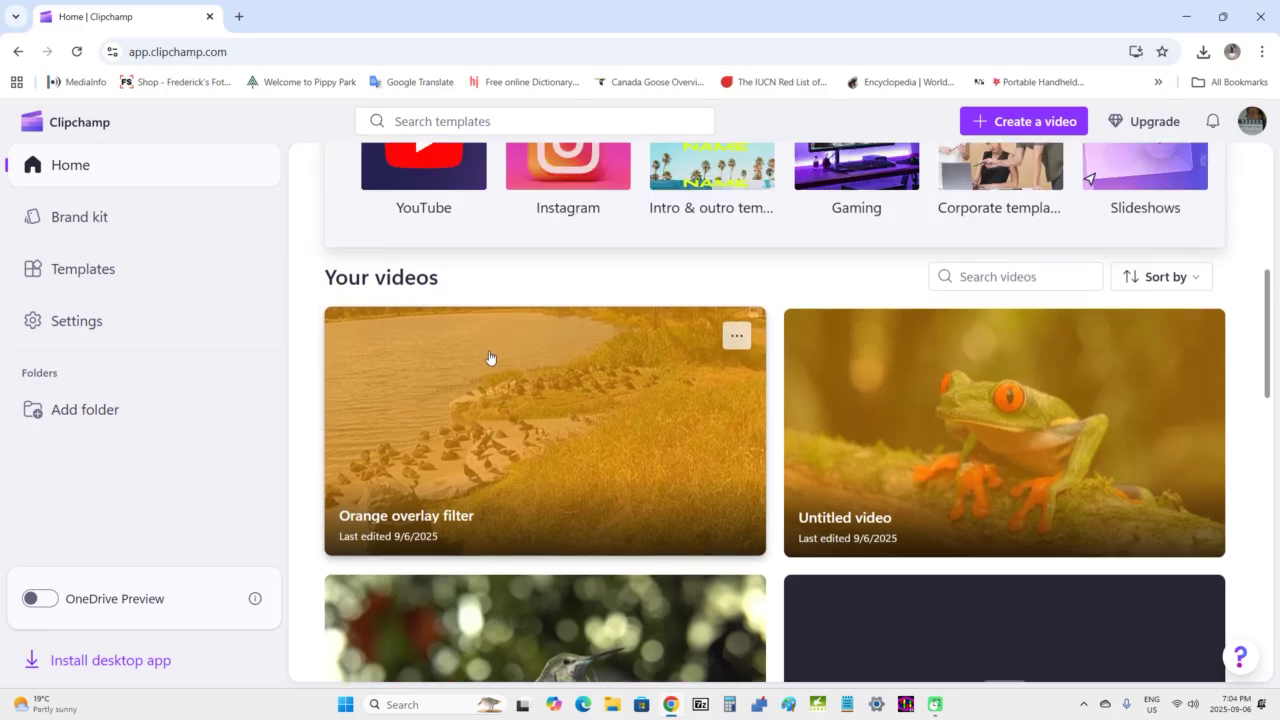
{"action": "left_click", "coordinate": [490, 357]}
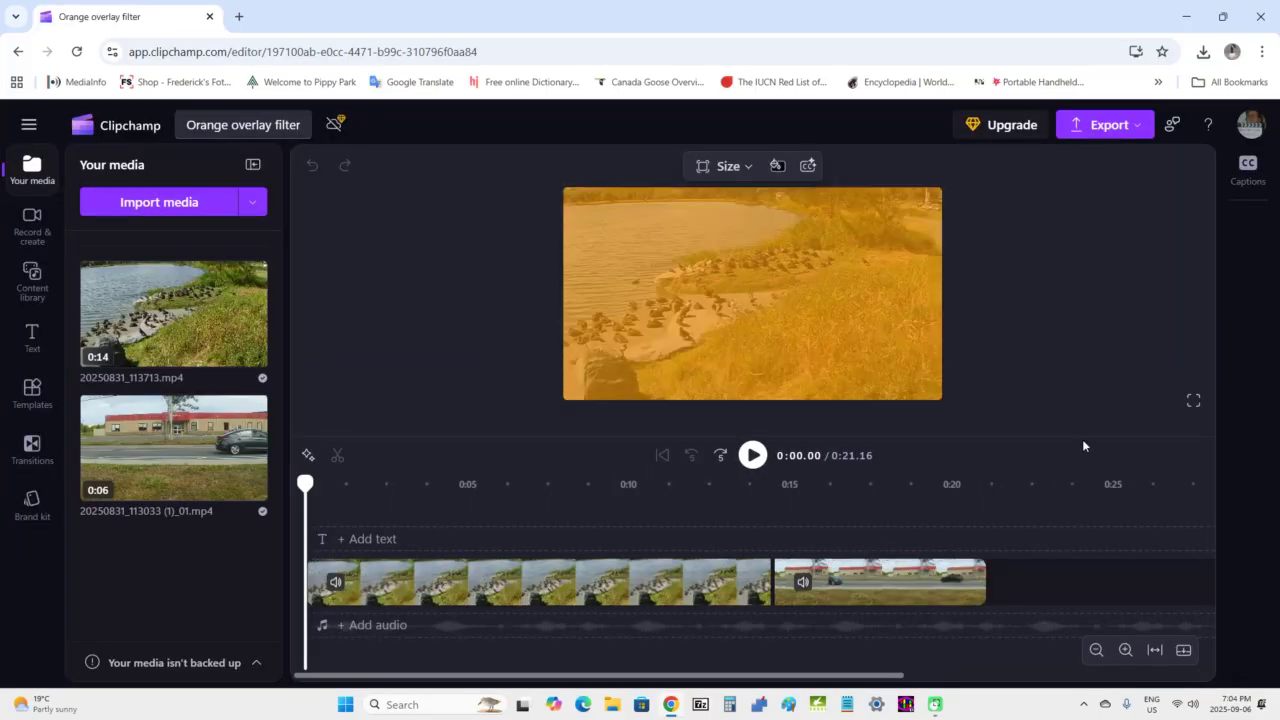